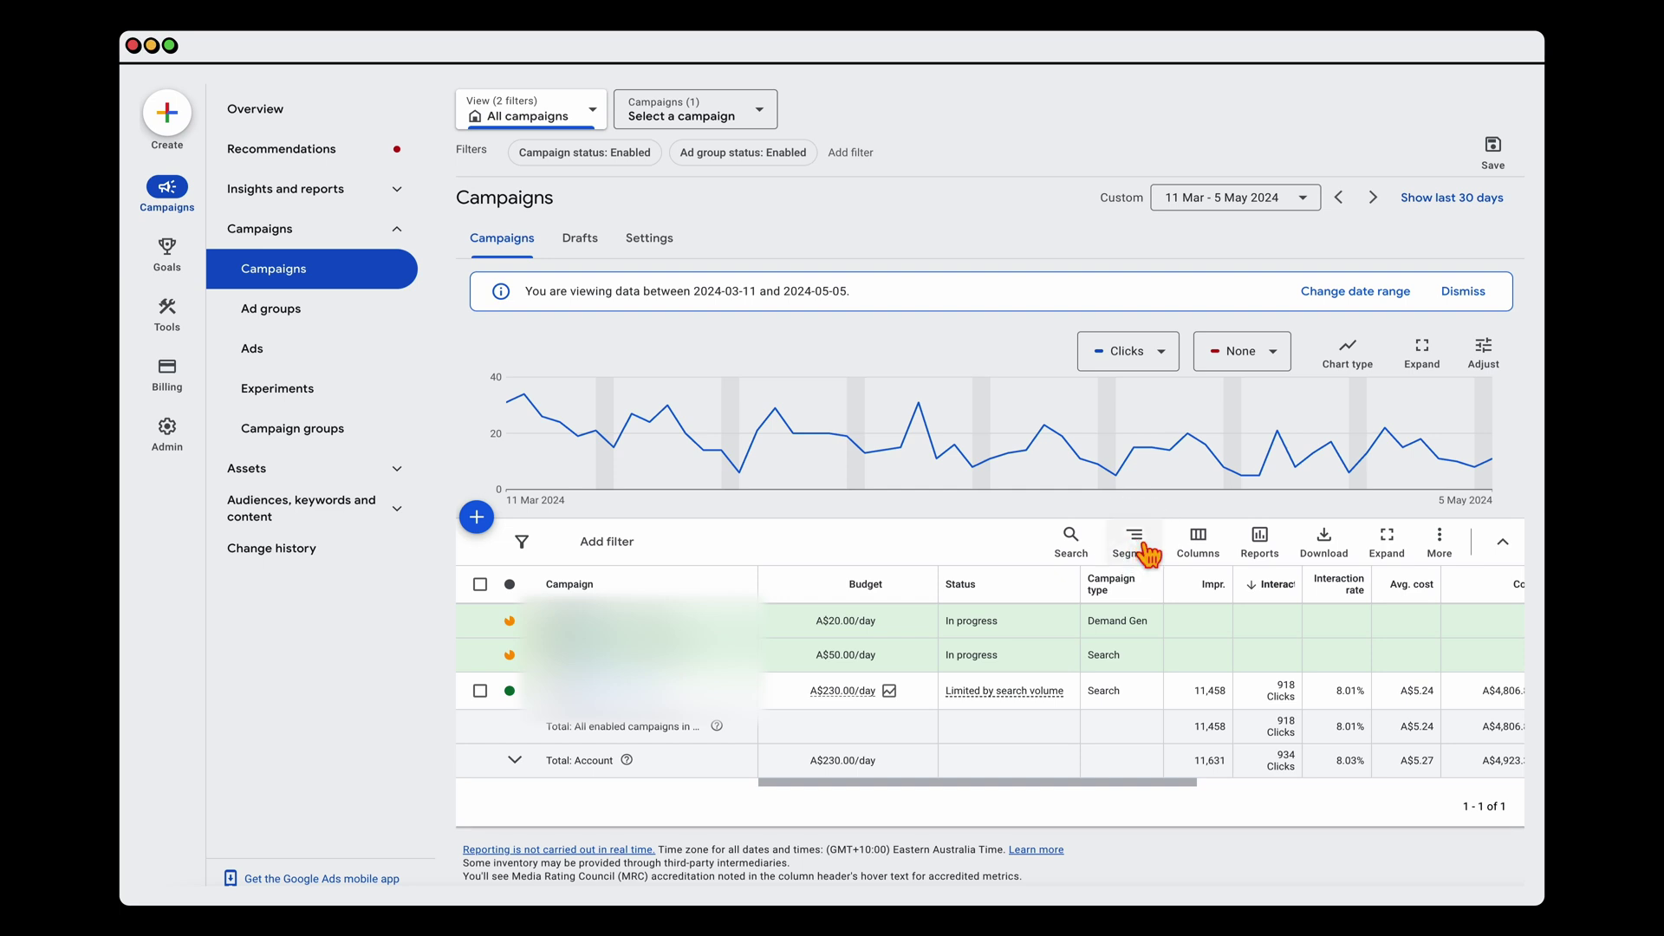
Segment the Campaigns table by conversion action
{"action": "left_click", "coordinate": [1136, 542]}
{"action": "mouse_move", "coordinate": [1075, 512]}
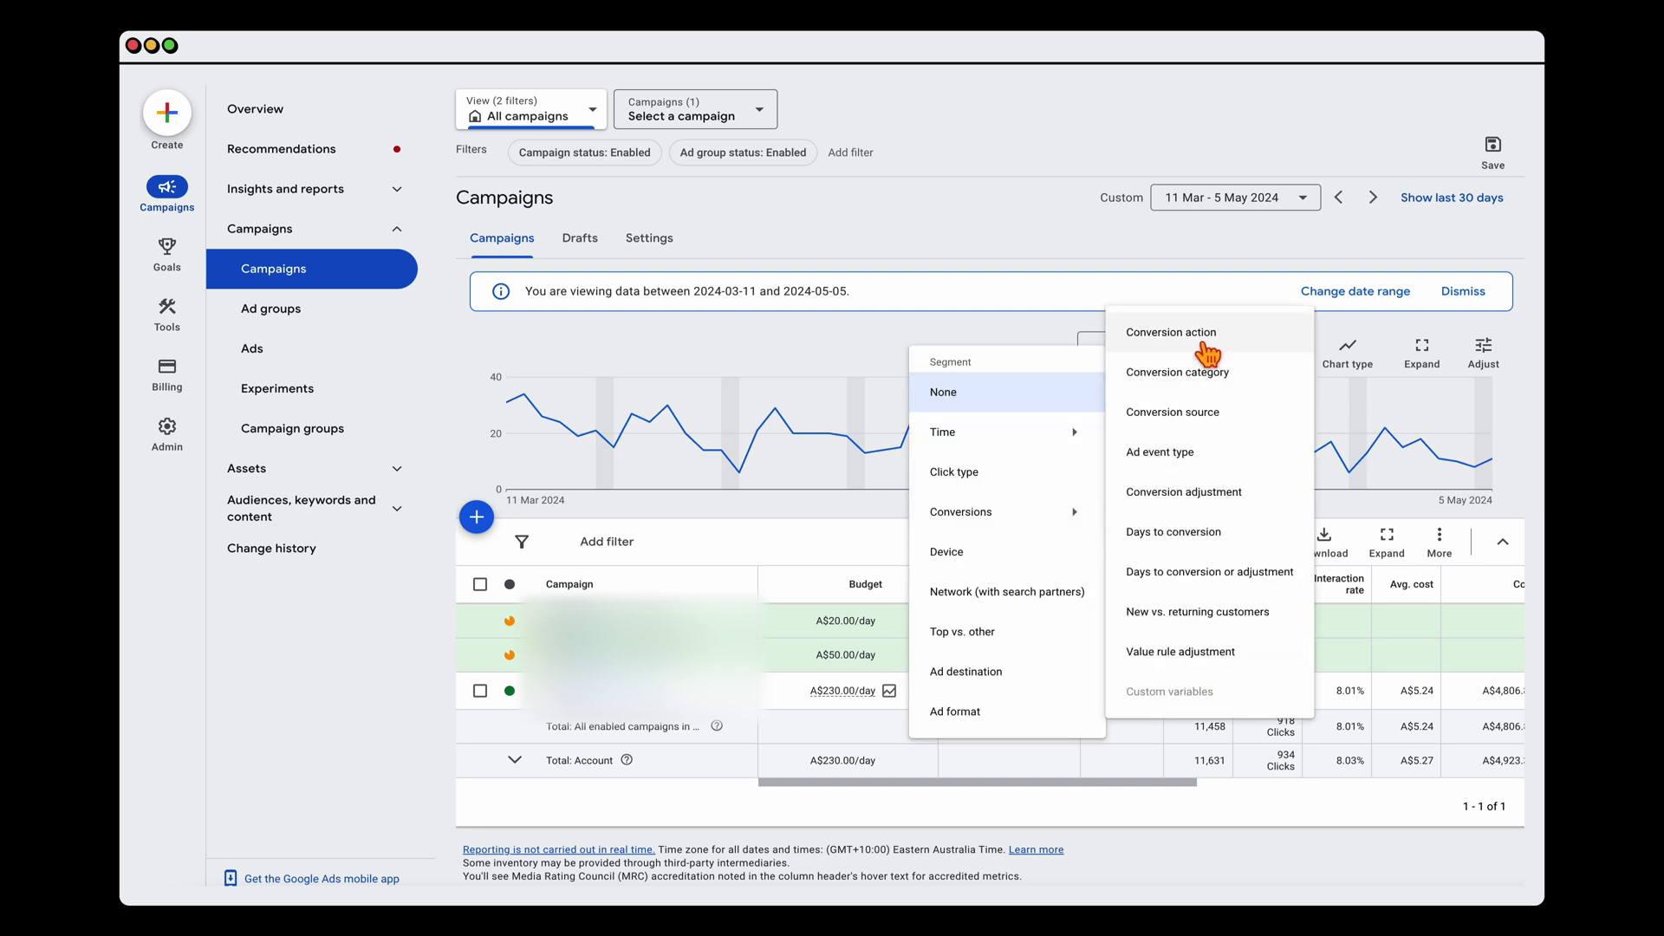
{"action": "left_click", "coordinate": [1207, 346]}
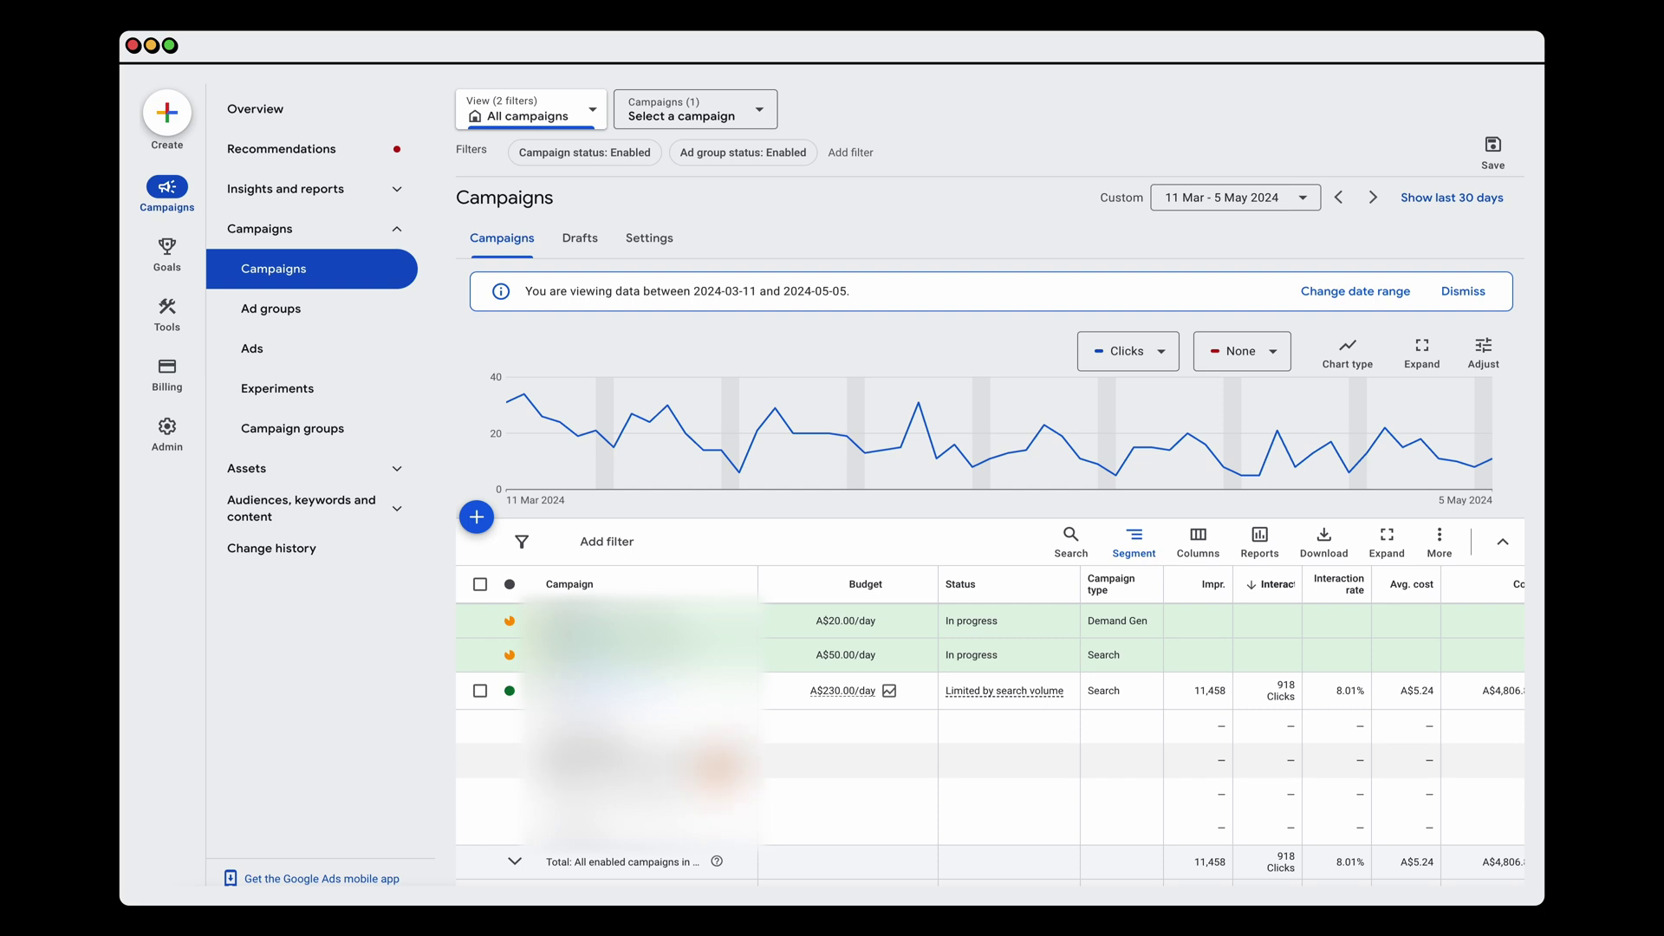
{"action": "scroll", "coordinate": [913, 818], "scroll_direction": "right", "scroll_amount": 5}
Open the campaign and segment its ad groups and keywords tables by conversion action
{"action": "left_click", "coordinate": [620, 693]}
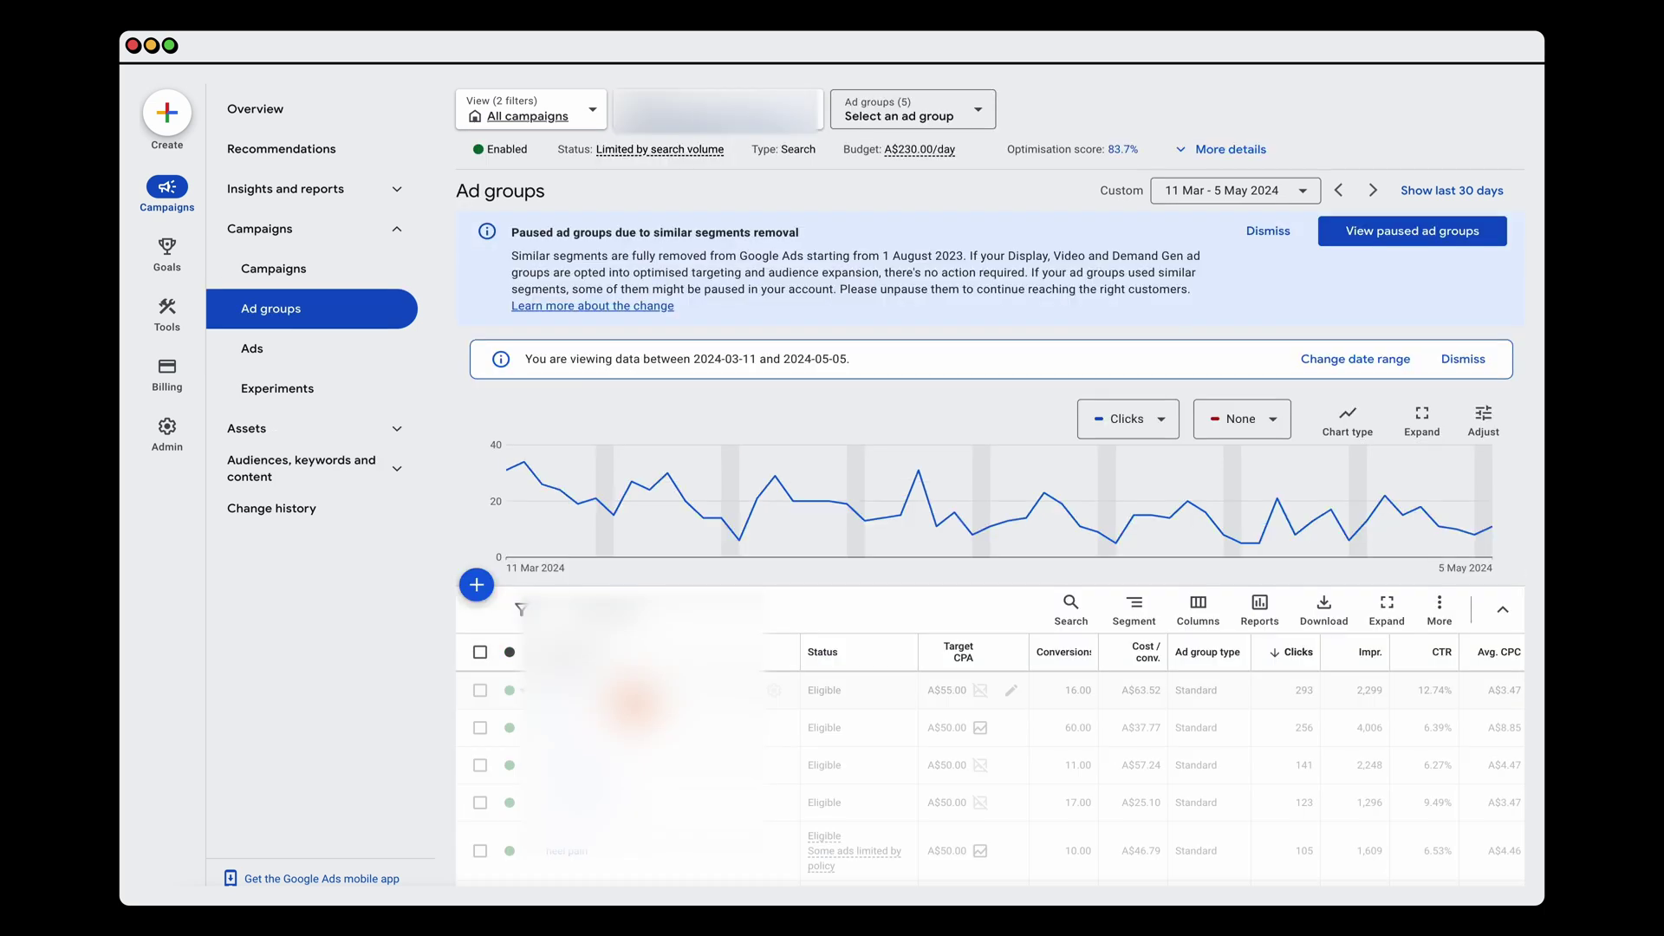
{"action": "left_click", "coordinate": [1132, 609]}
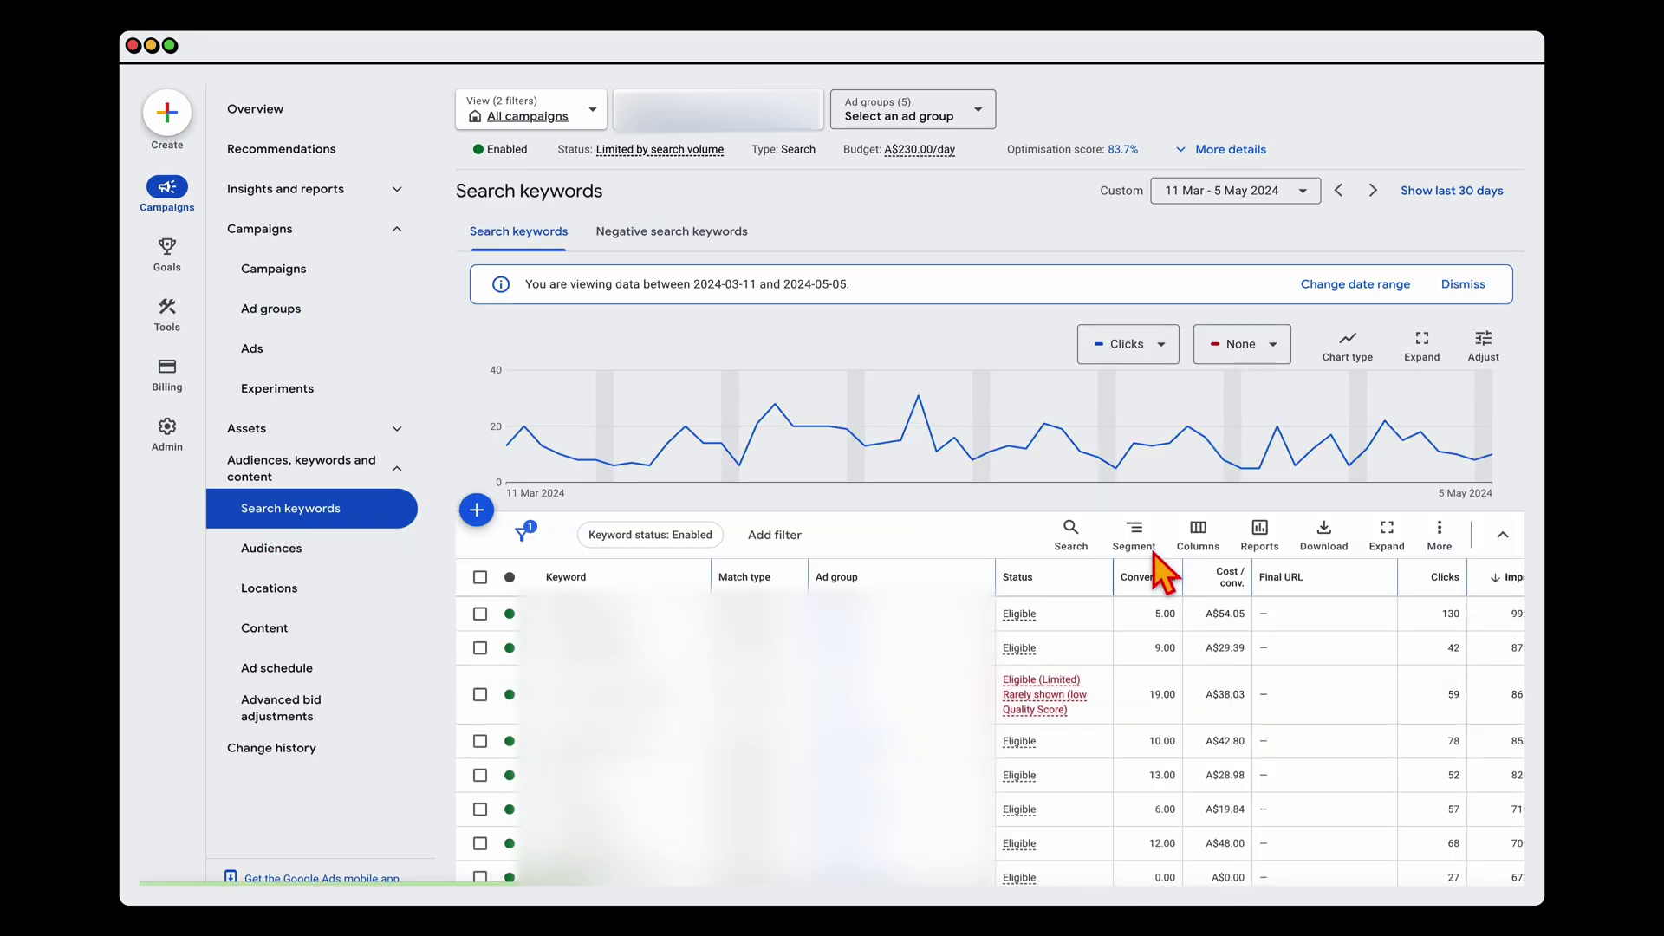
{"action": "left_click", "coordinate": [1153, 544]}
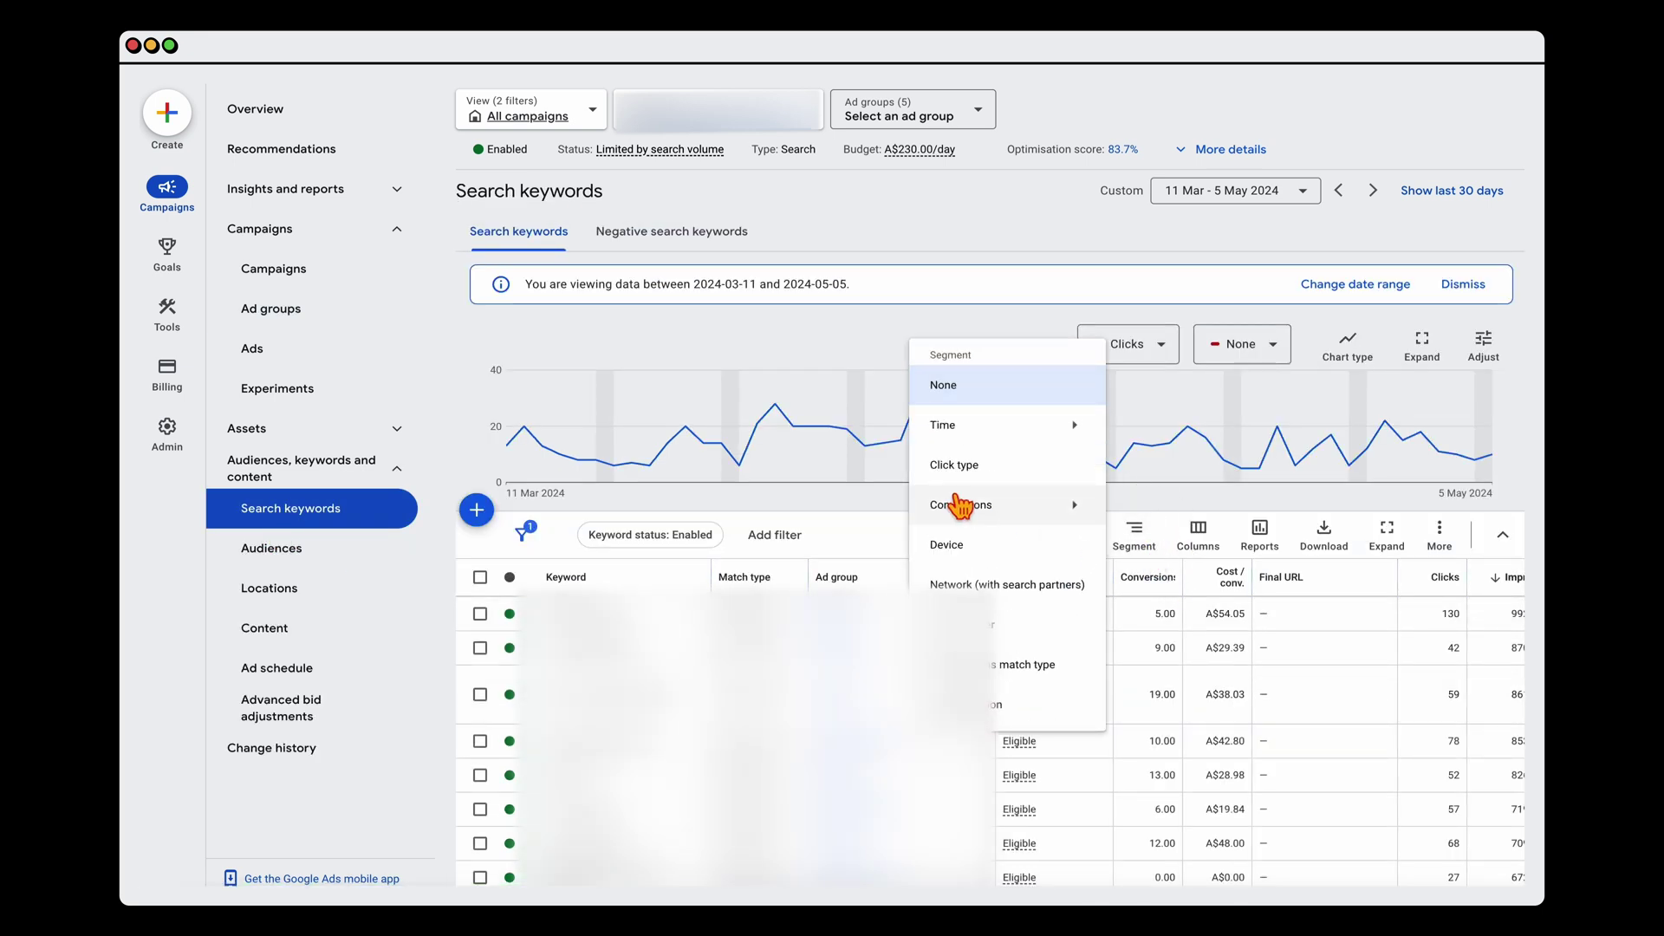
{"action": "left_click", "coordinate": [1151, 530]}
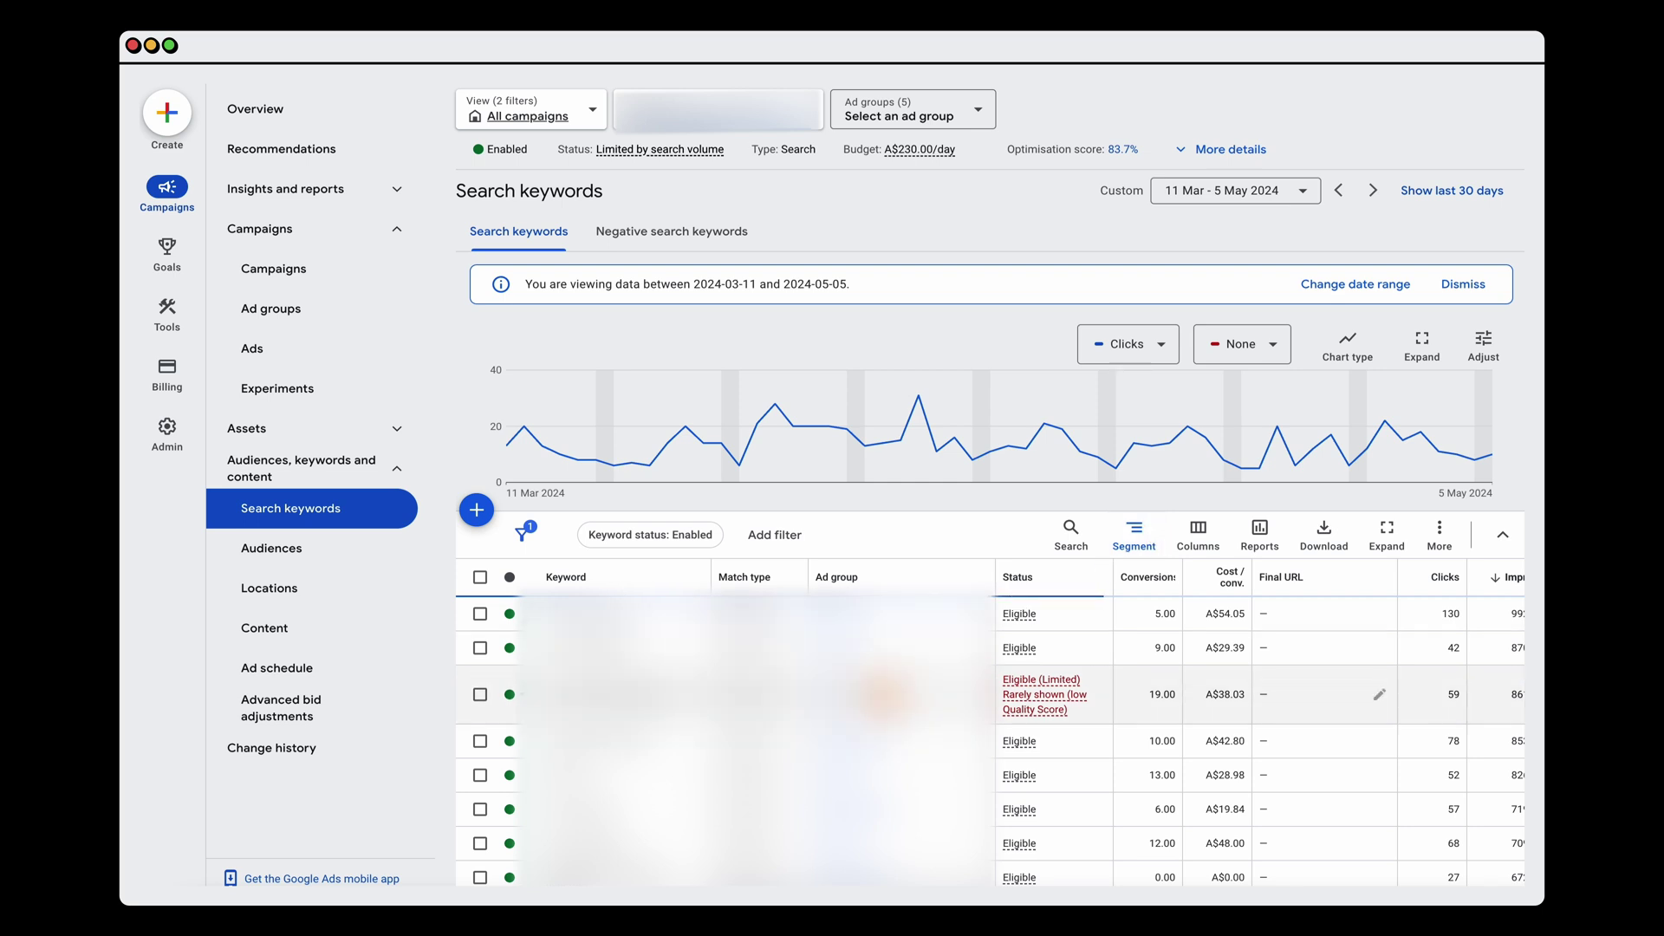
Check the Ads report from Insights and reports, then return to the Search terms report
{"action": "left_click", "coordinate": [334, 195]}
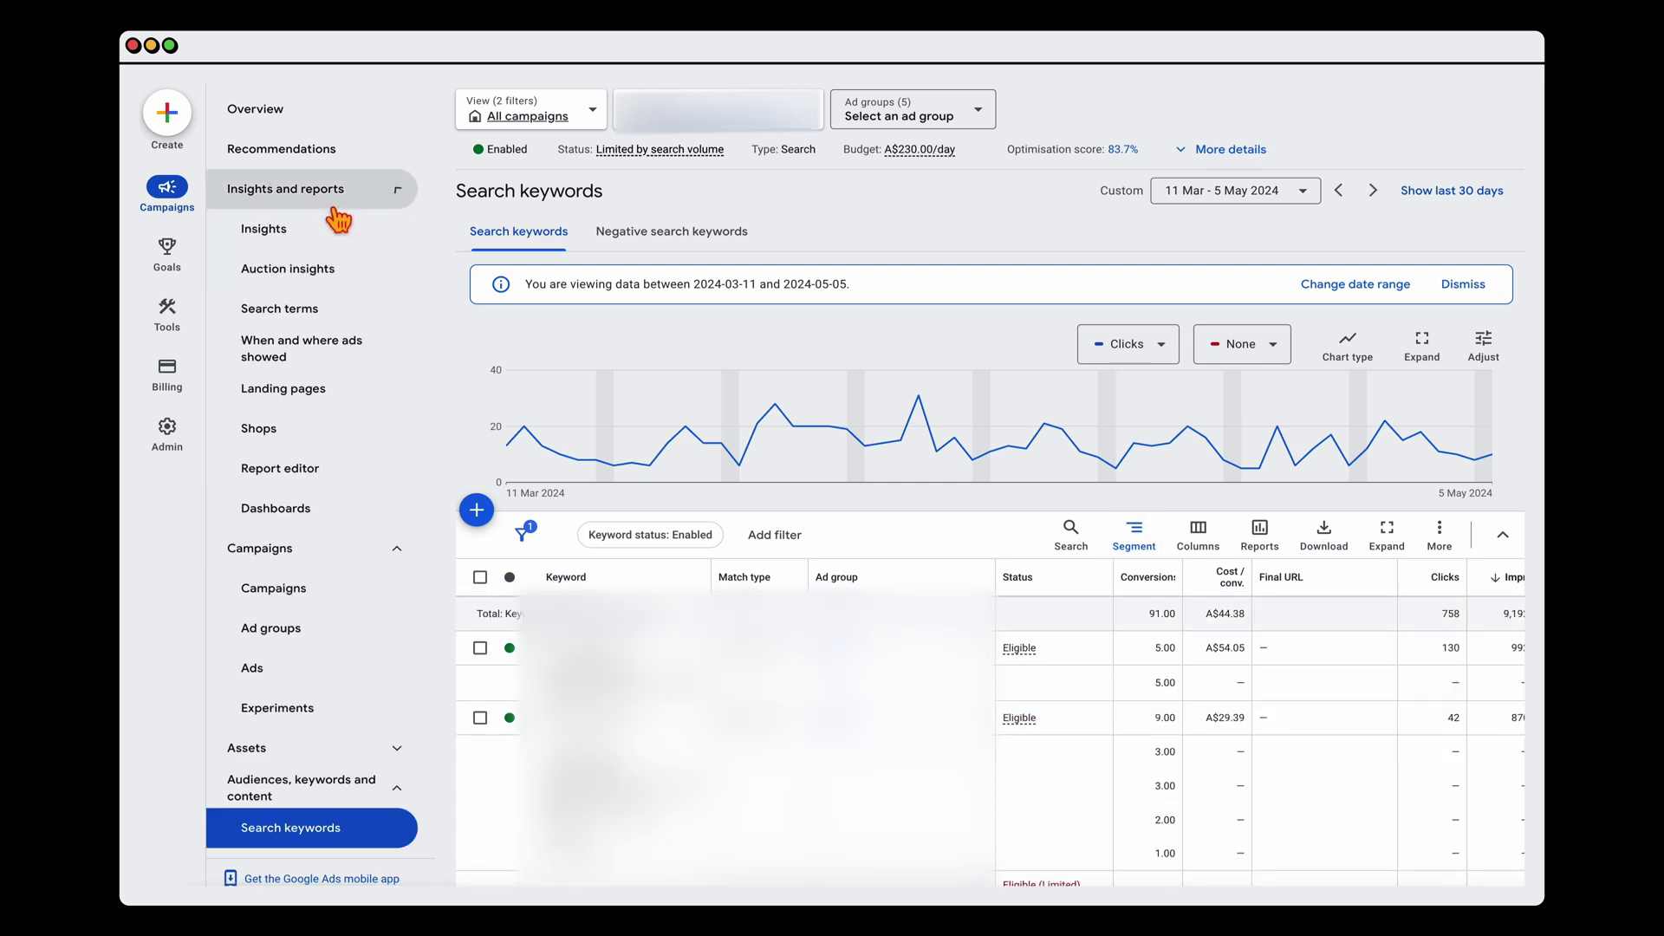
{"action": "left_click", "coordinate": [307, 316]}
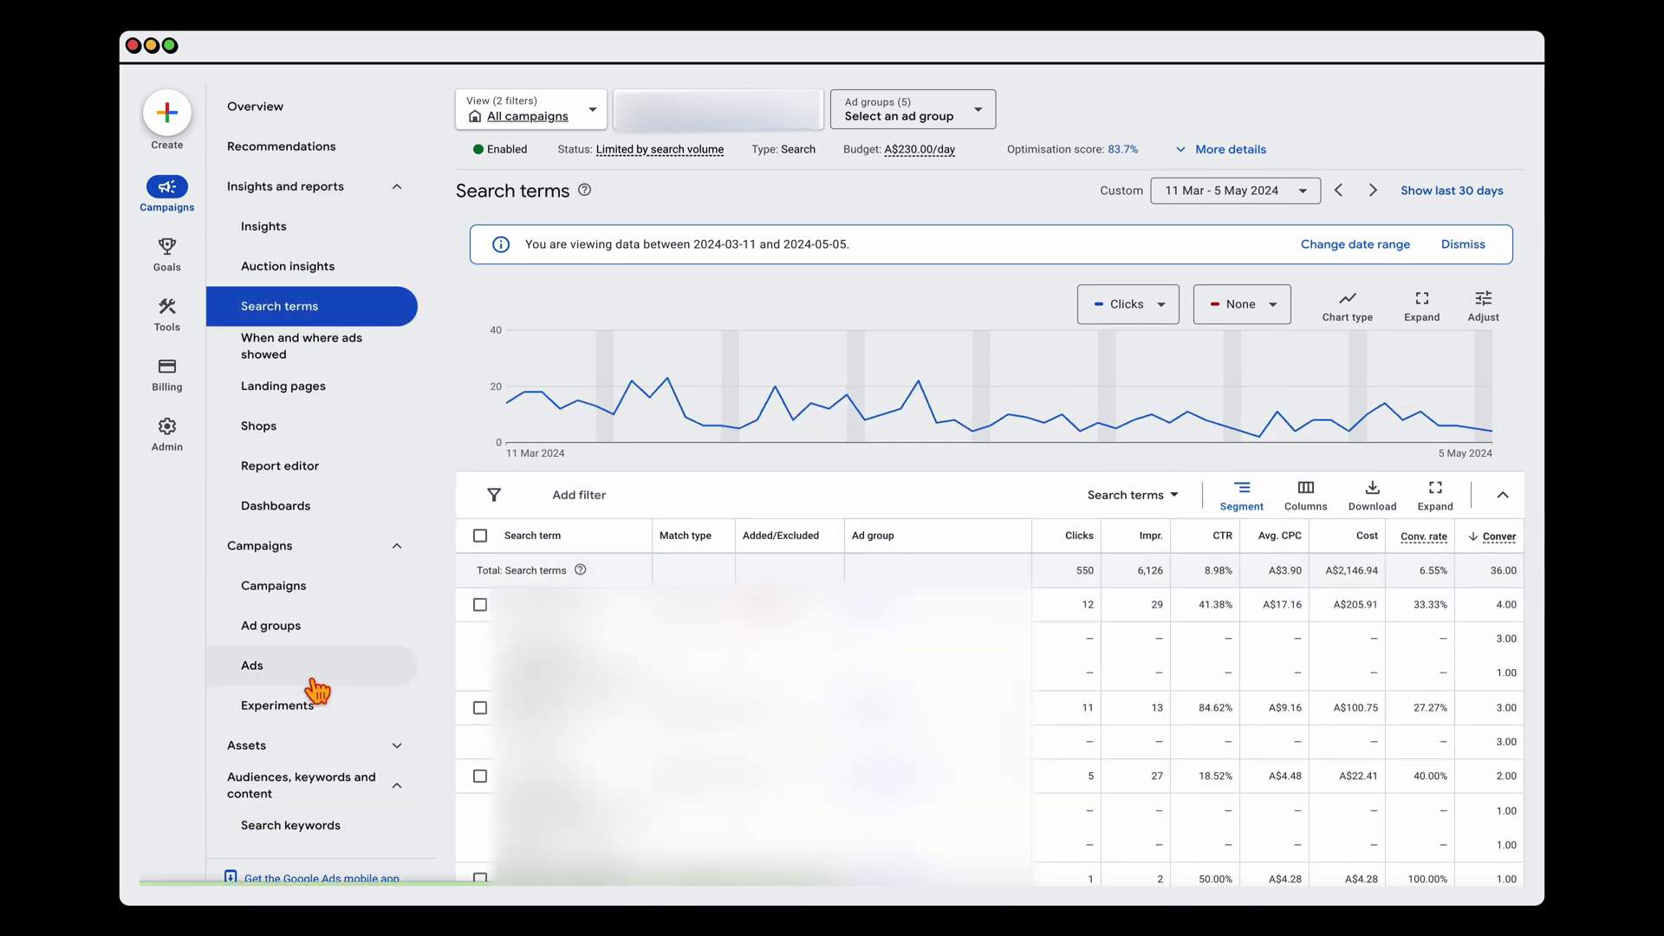
{"action": "left_click", "coordinate": [286, 673]}
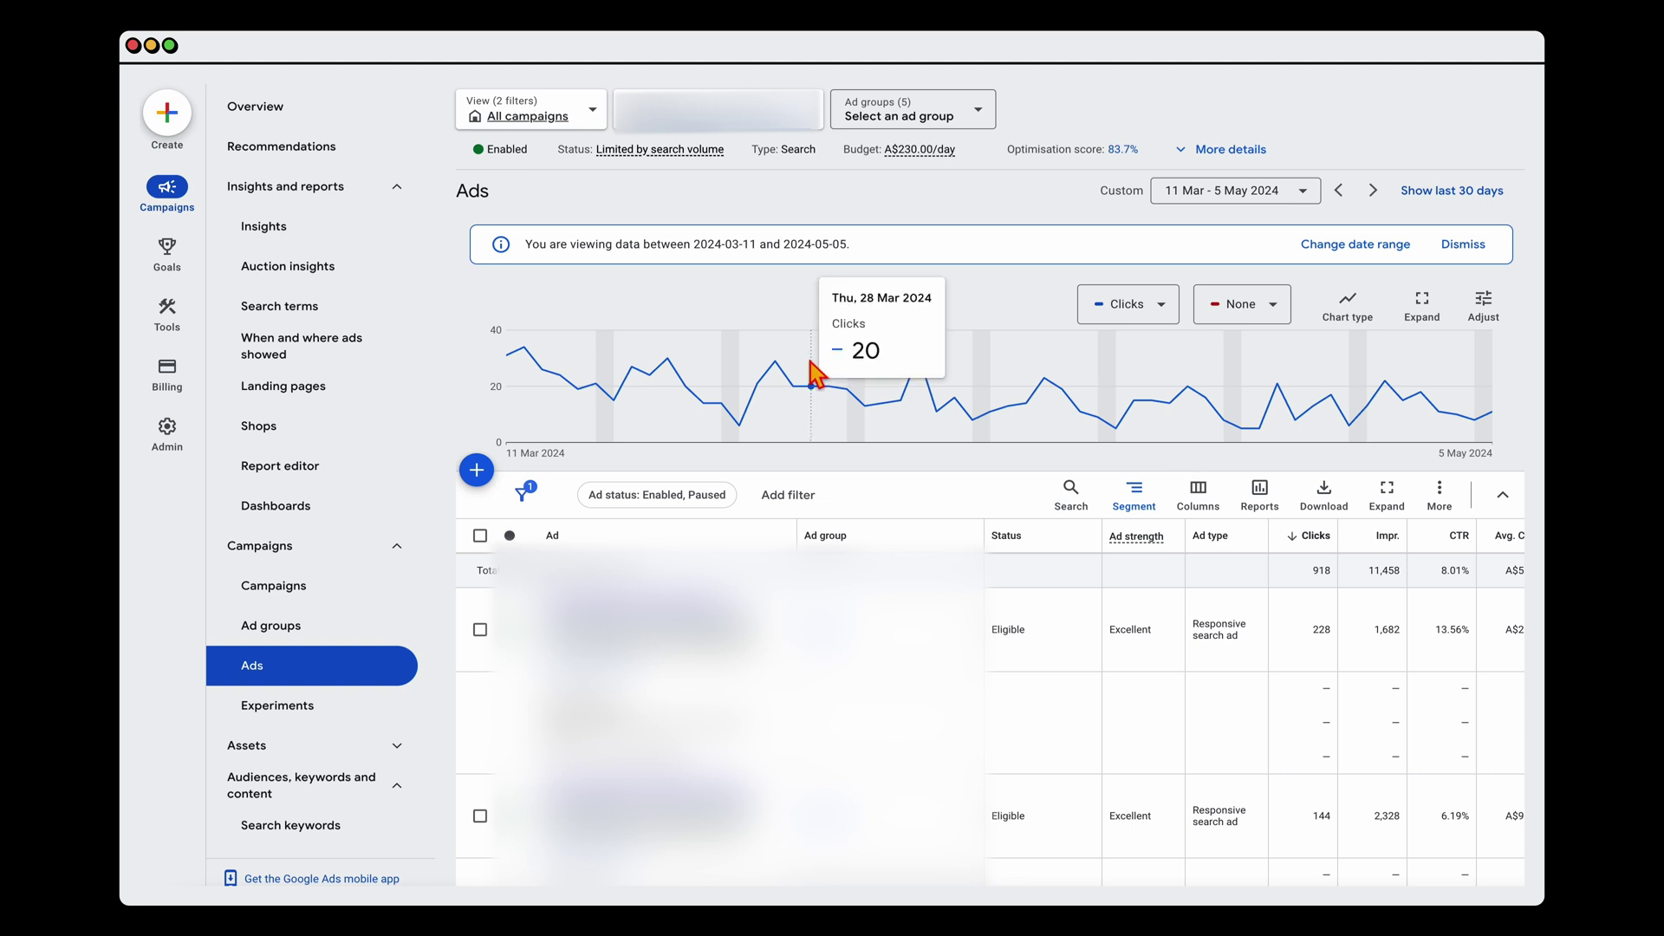
{"action": "left_click", "coordinate": [397, 317]}
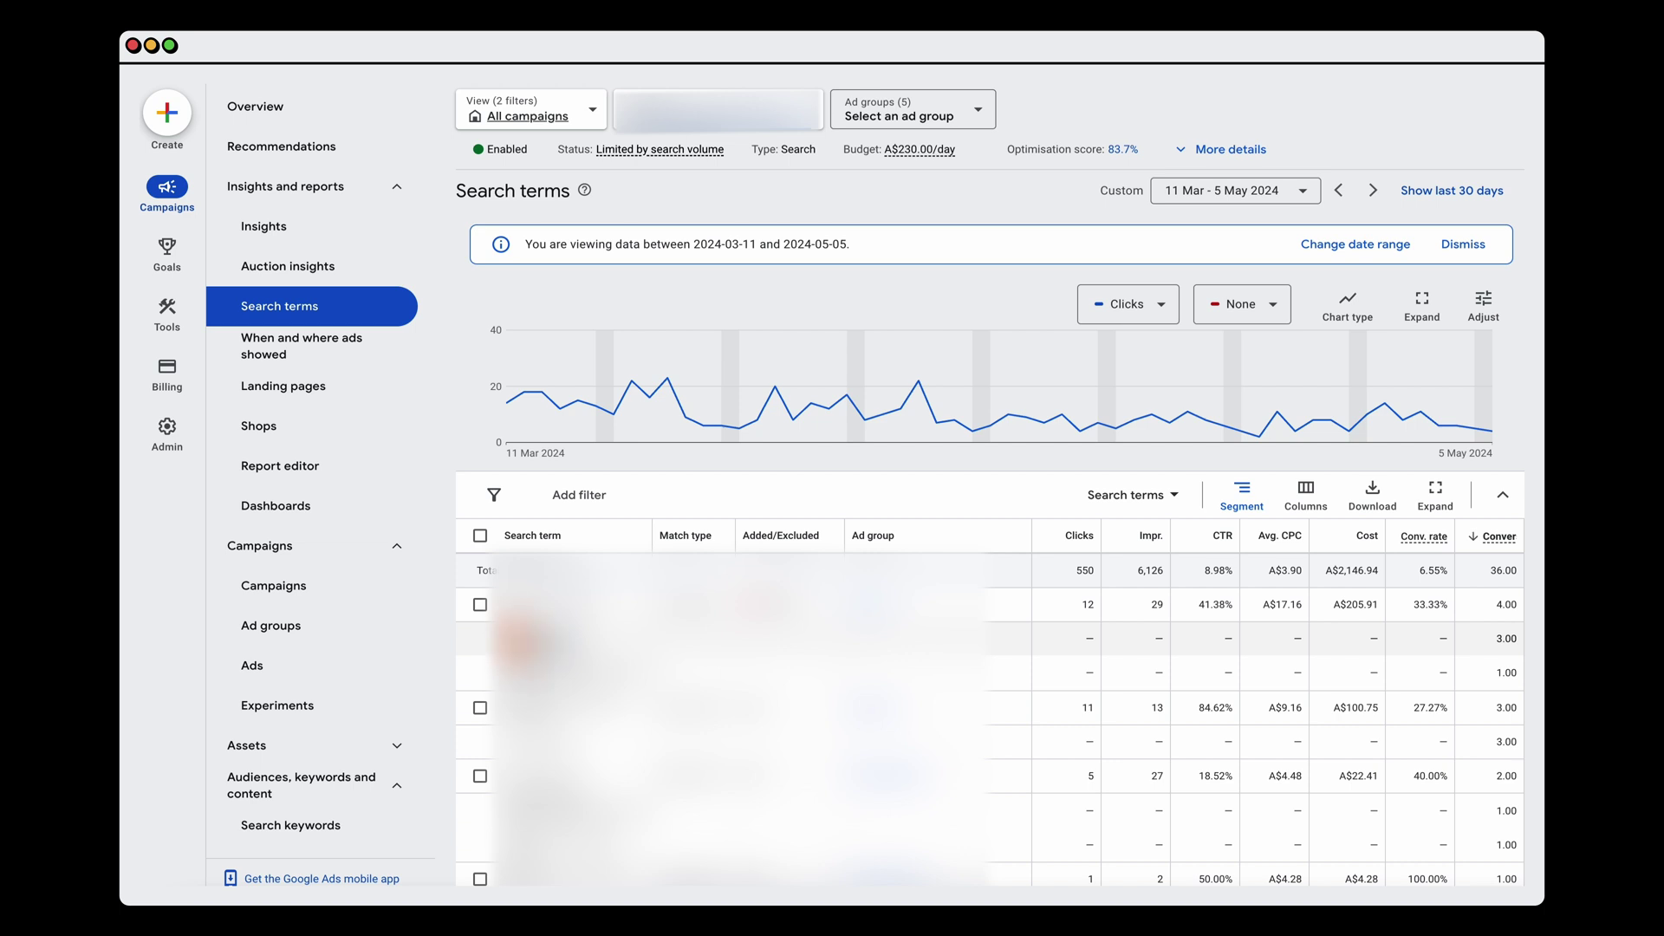
{"action": "scroll", "coordinate": [315, 754], "scroll_direction": "down", "scroll_amount": 3}
Segment the Locations report by conversion action
{"action": "left_click", "coordinate": [293, 751]}
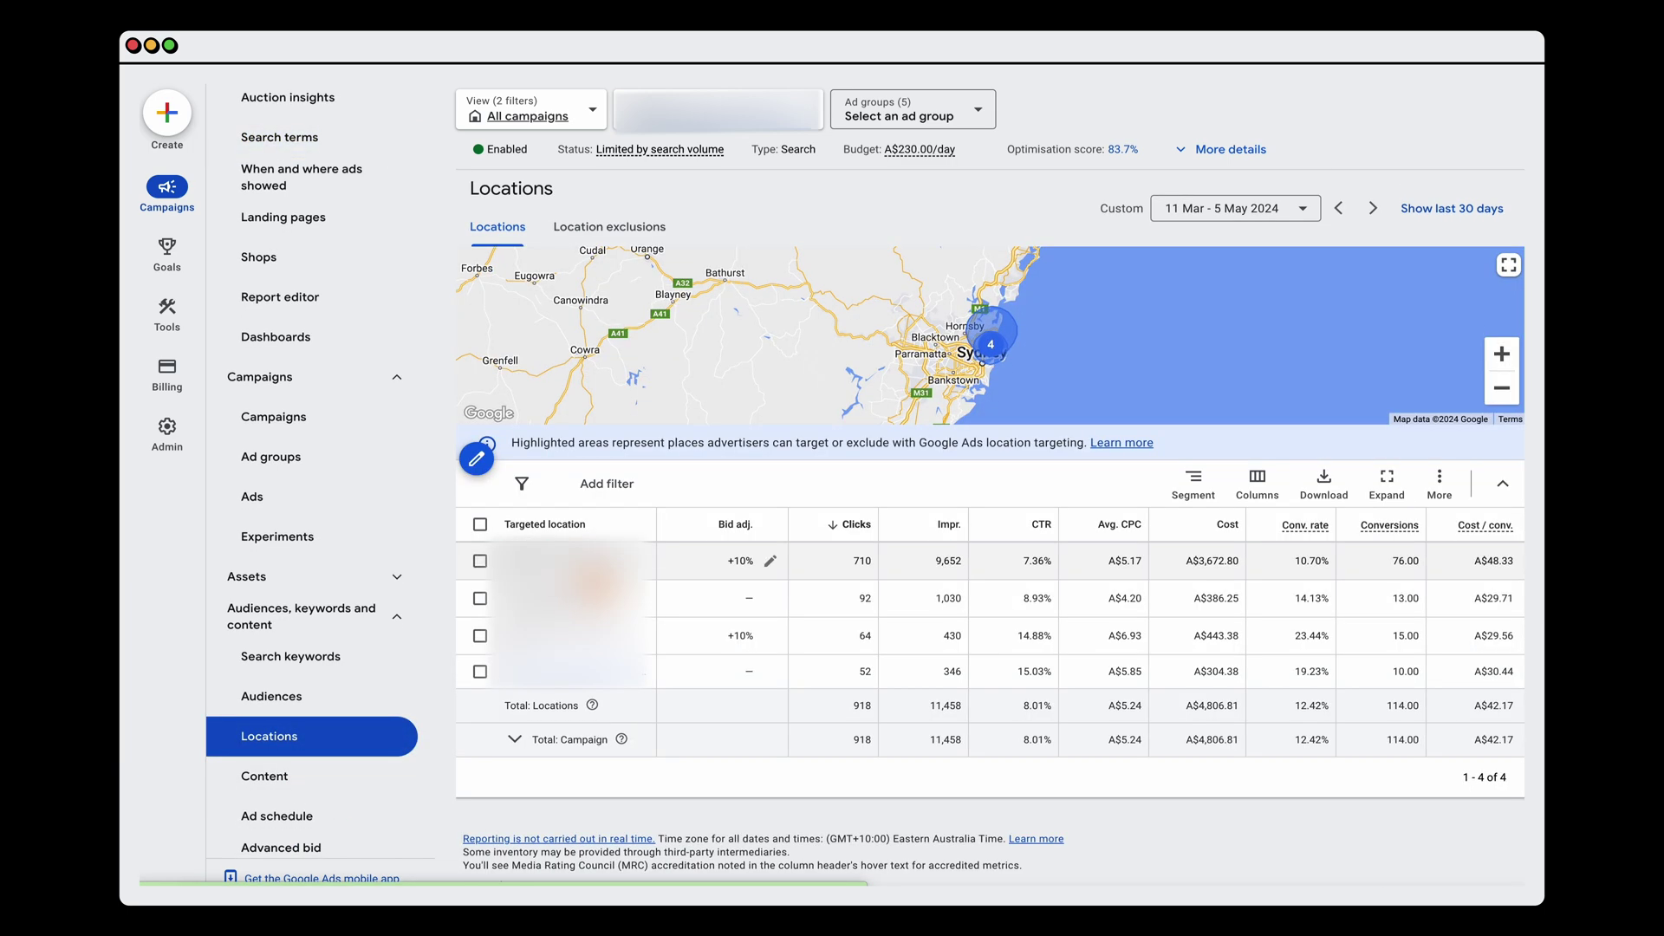
{"action": "left_click", "coordinate": [1193, 481]}
{"action": "mouse_move", "coordinate": [1174, 639]}
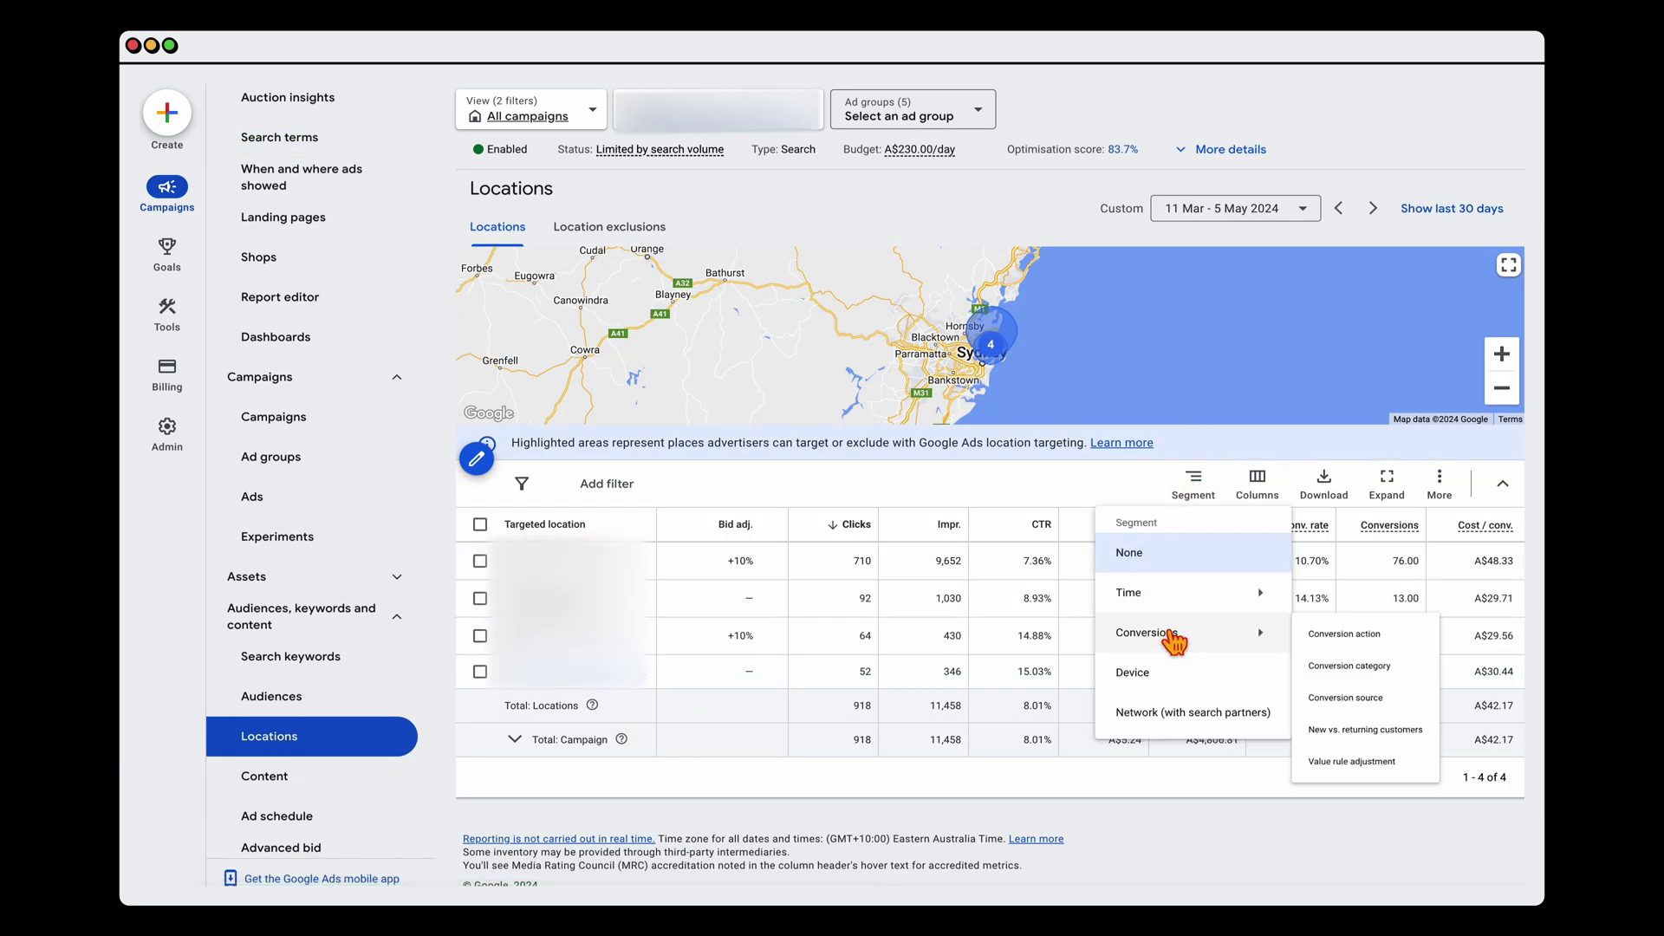
{"action": "left_click", "coordinate": [1352, 636]}
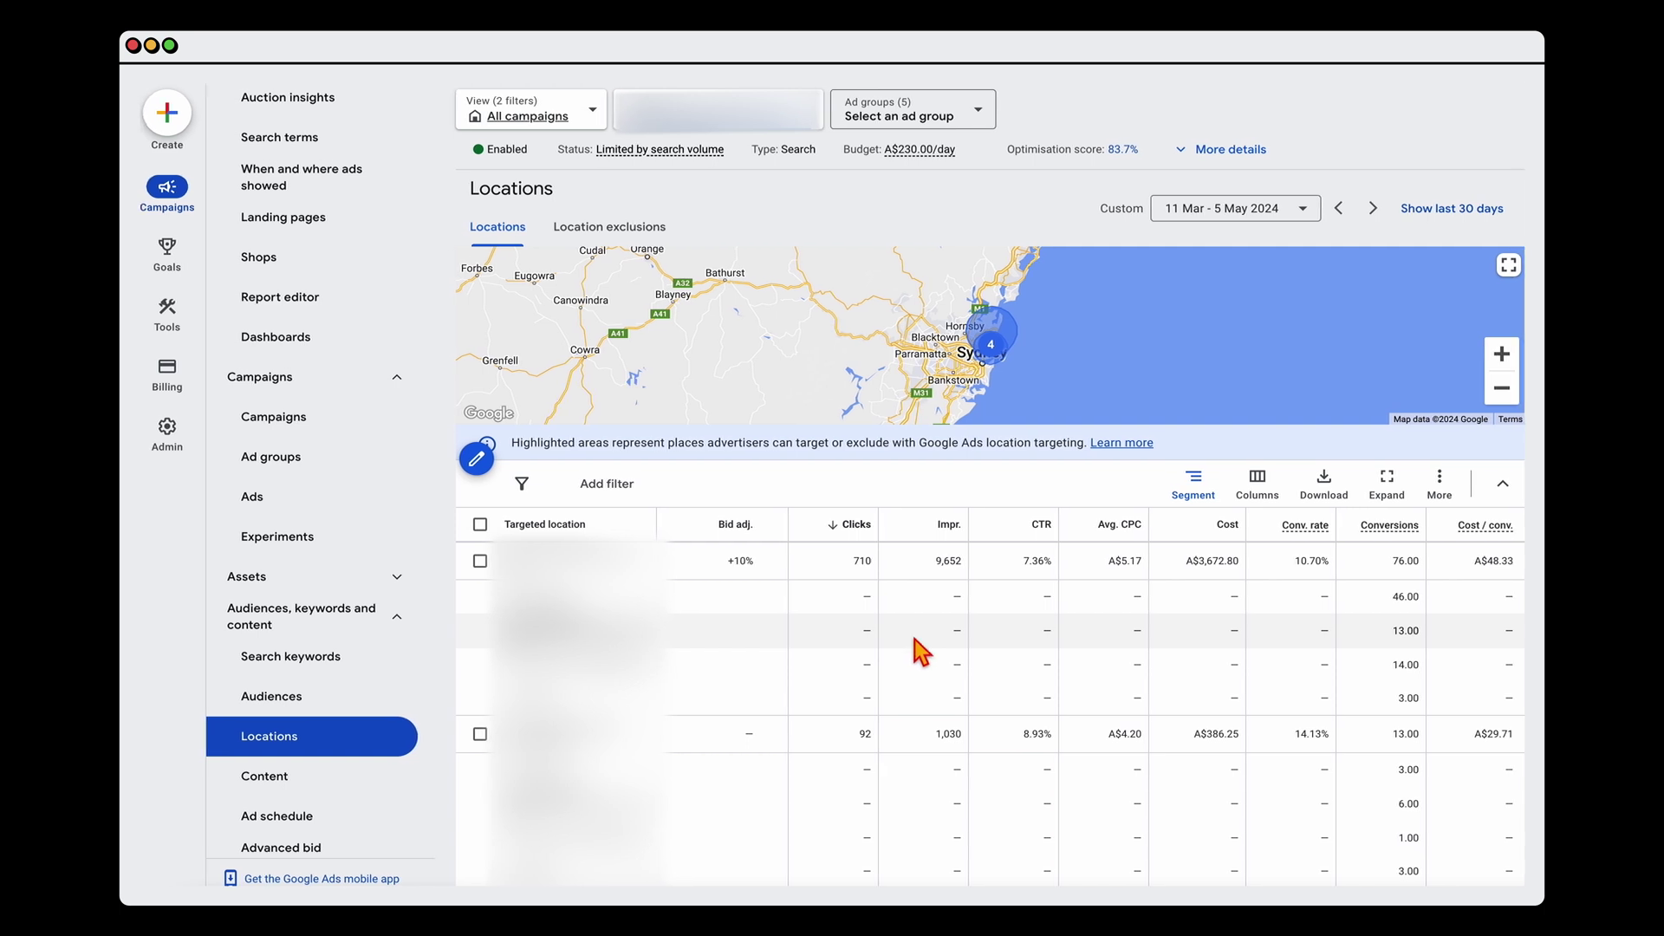
Review the segmented location rows, then go to the Report editor for Call details
{"action": "scroll", "coordinate": [913, 639], "scroll_direction": "down", "scroll_amount": 5}
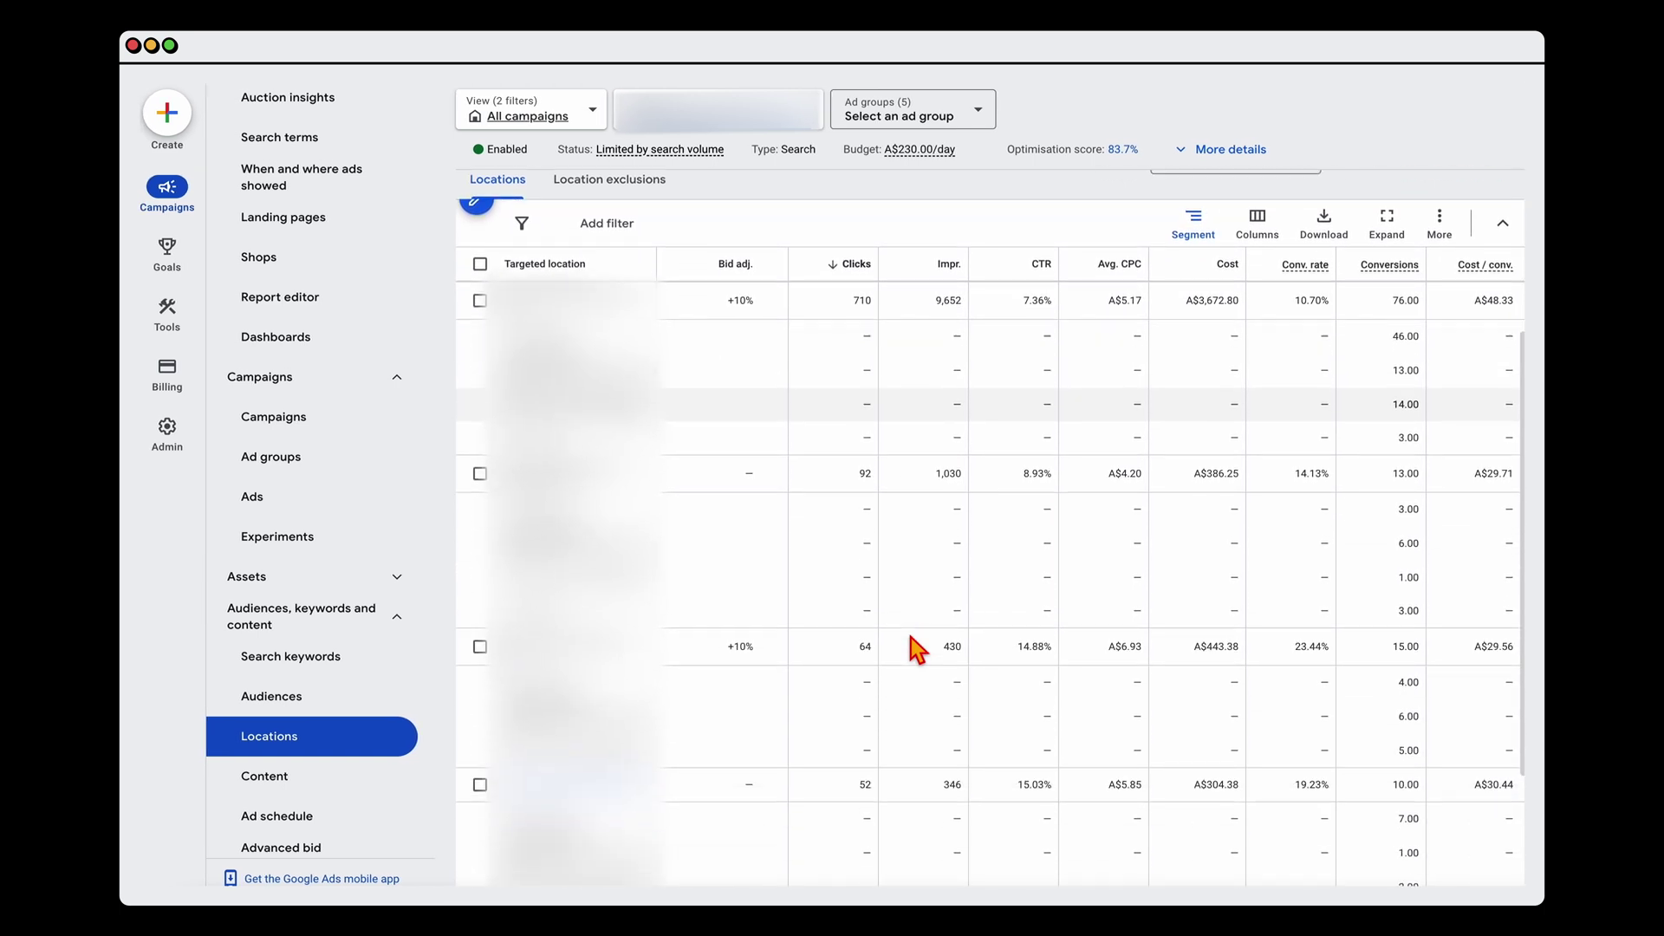
{"action": "scroll", "coordinate": [912, 637], "scroll_direction": "down", "scroll_amount": 2}
{"action": "scroll", "coordinate": [912, 637], "scroll_direction": "up", "scroll_amount": 3}
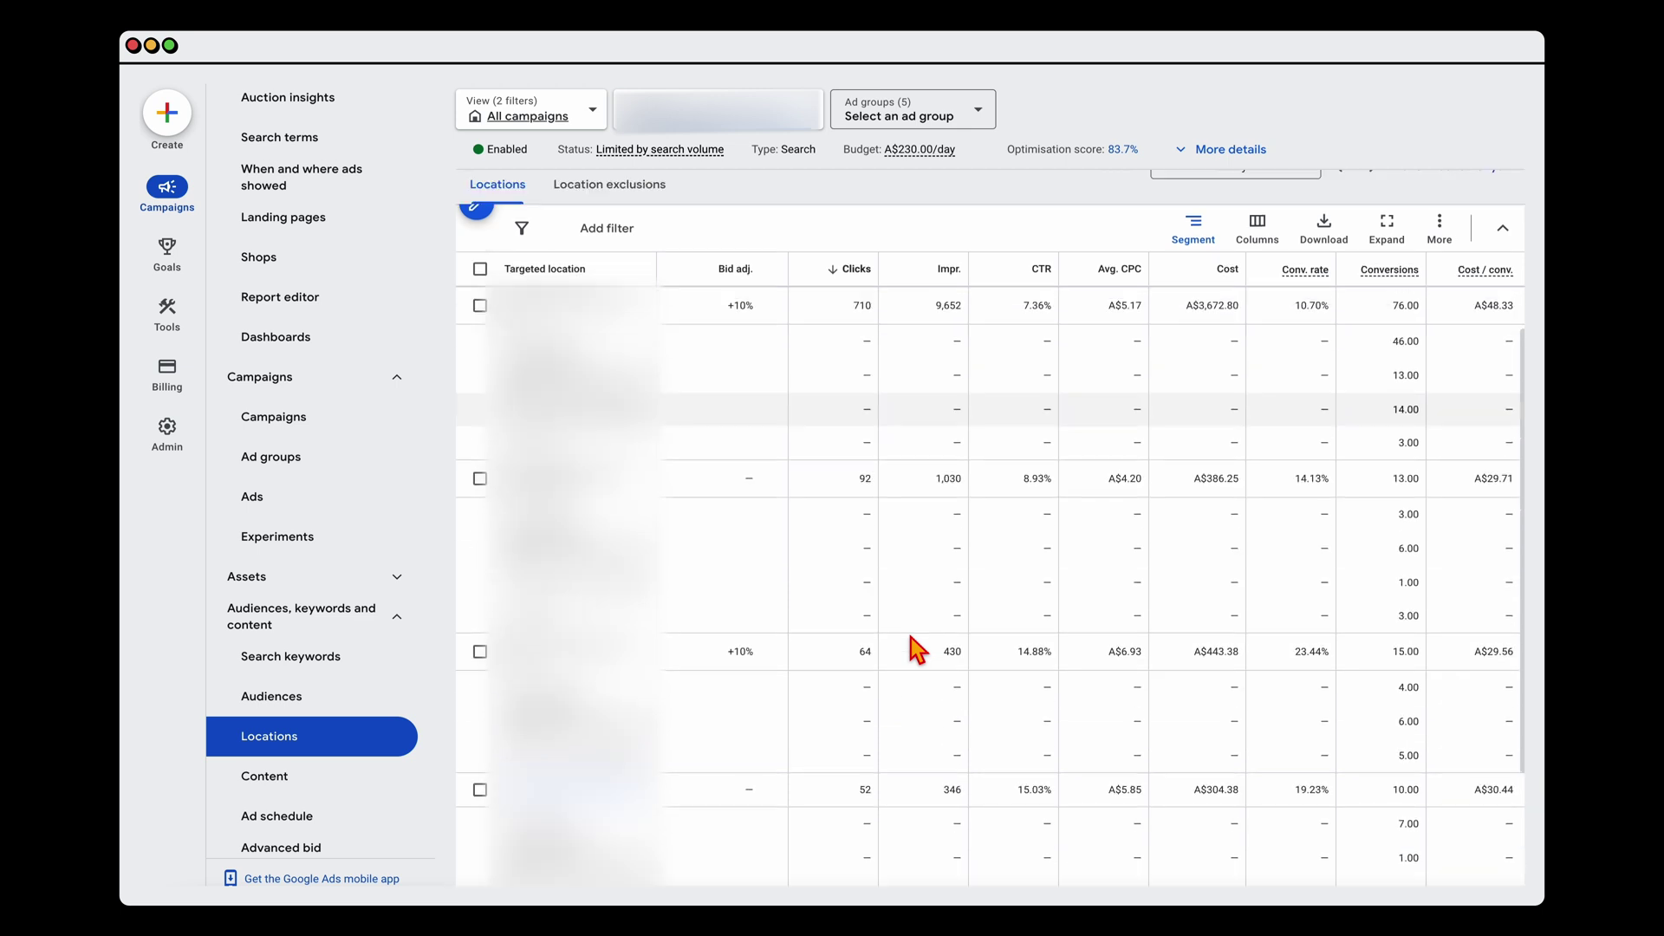
{"action": "scroll", "coordinate": [912, 637], "scroll_direction": "up", "scroll_amount": 4}
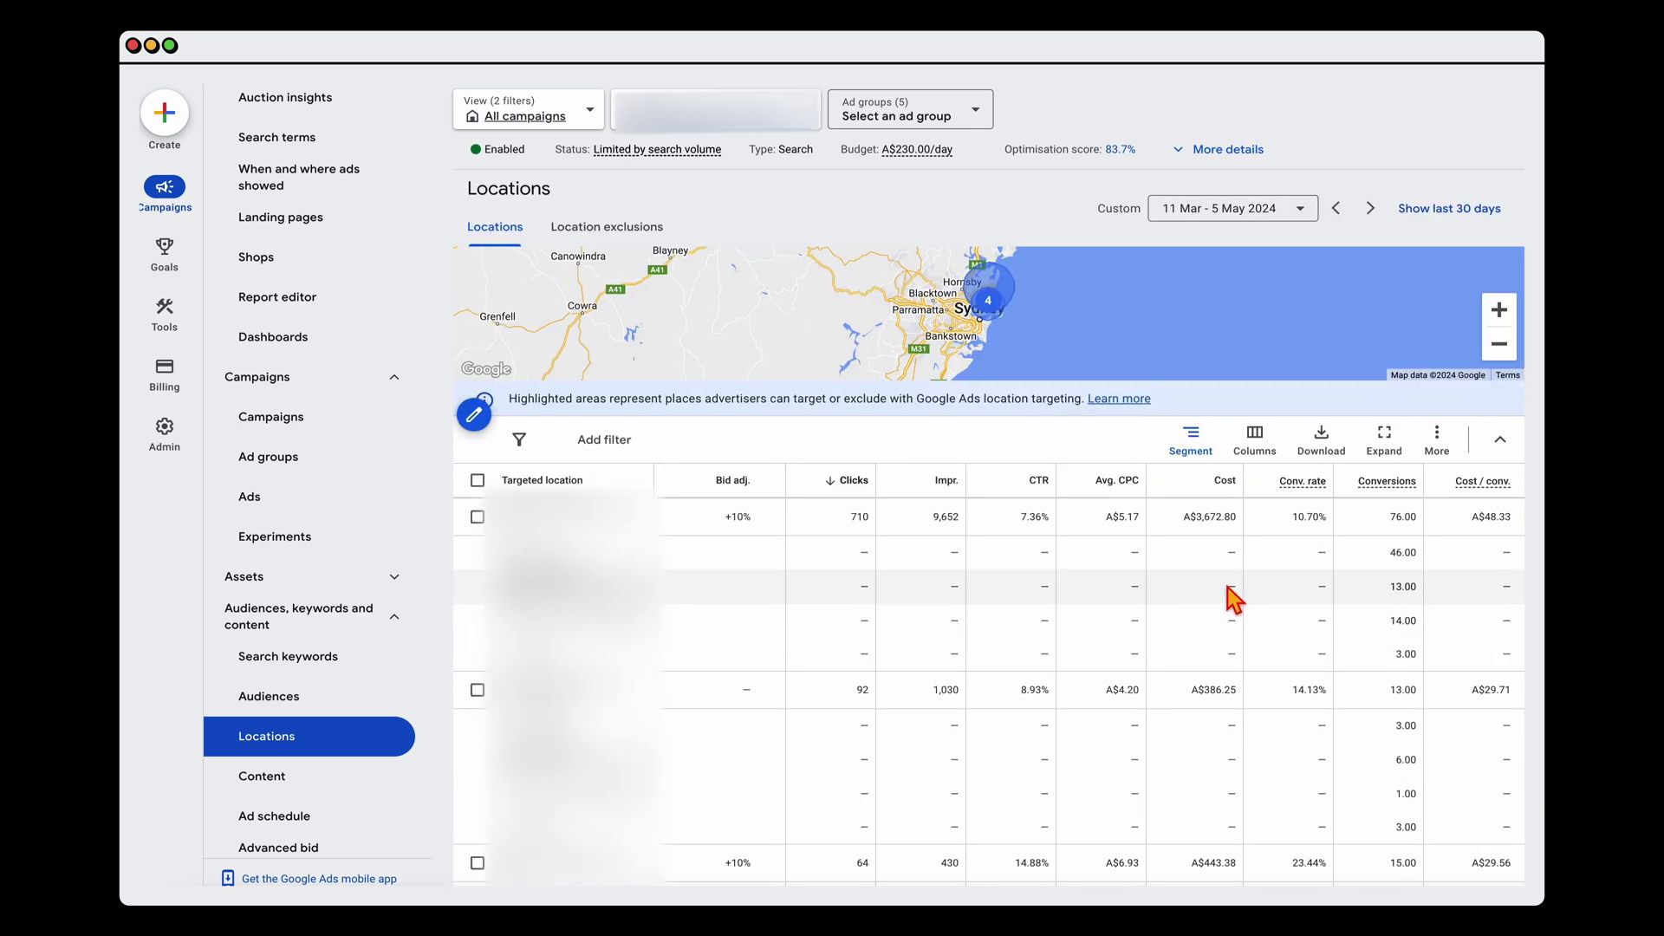
{"action": "scroll", "coordinate": [1225, 598], "scroll_direction": "left", "scroll_amount": 1}
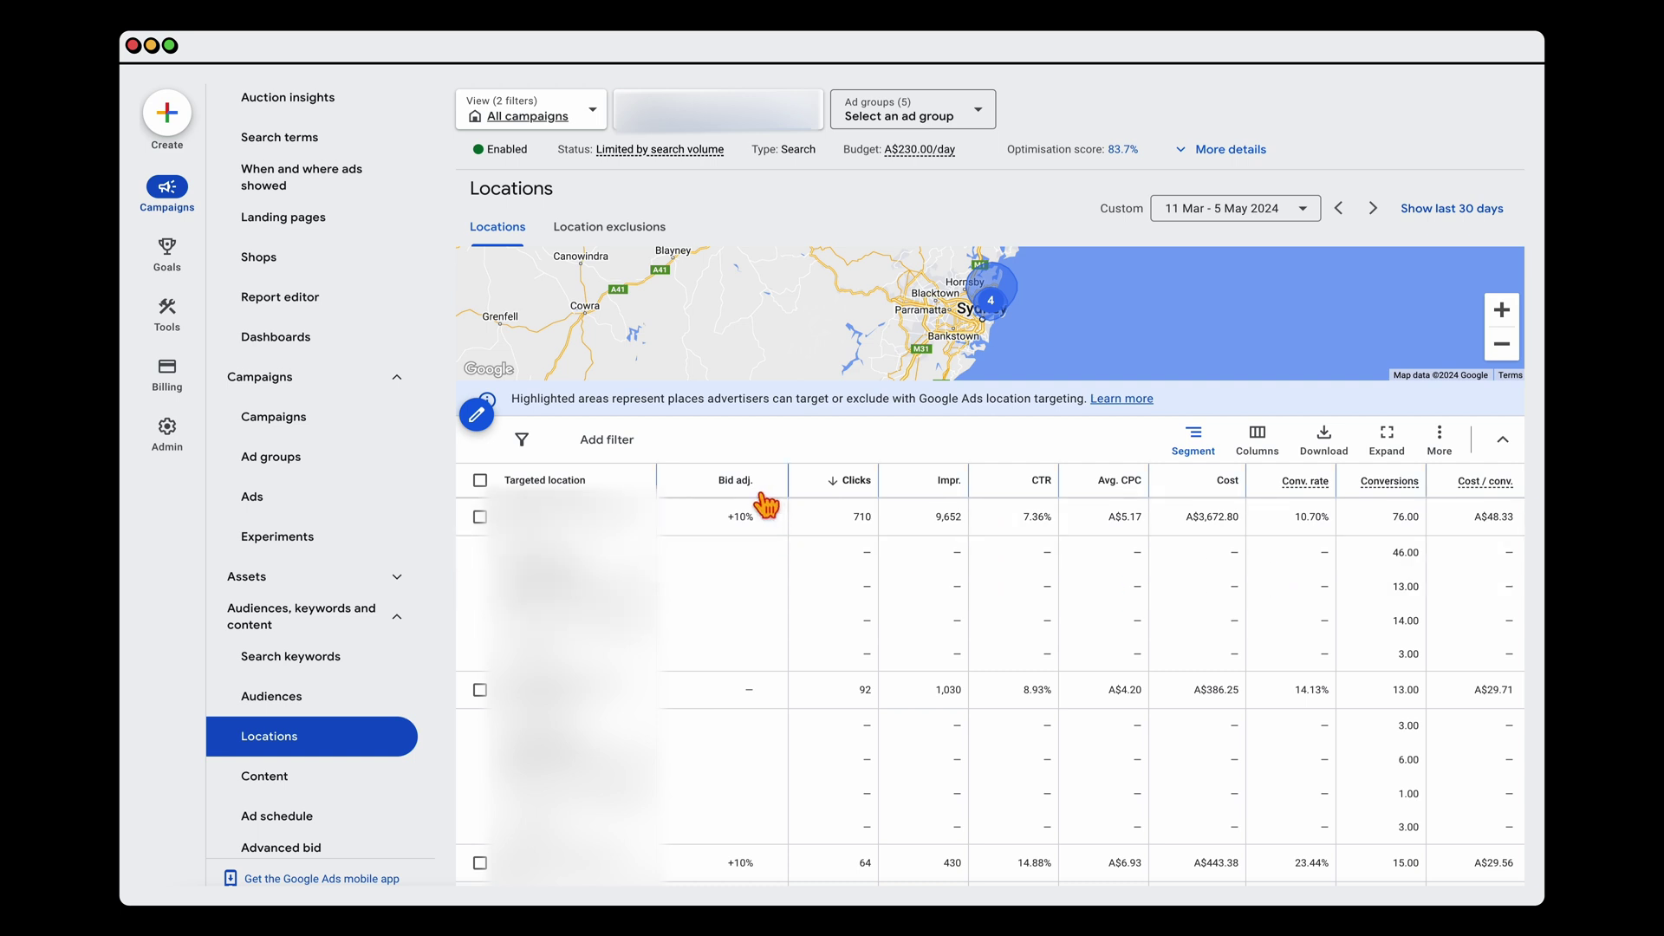
{"action": "left_click", "coordinate": [287, 303]}
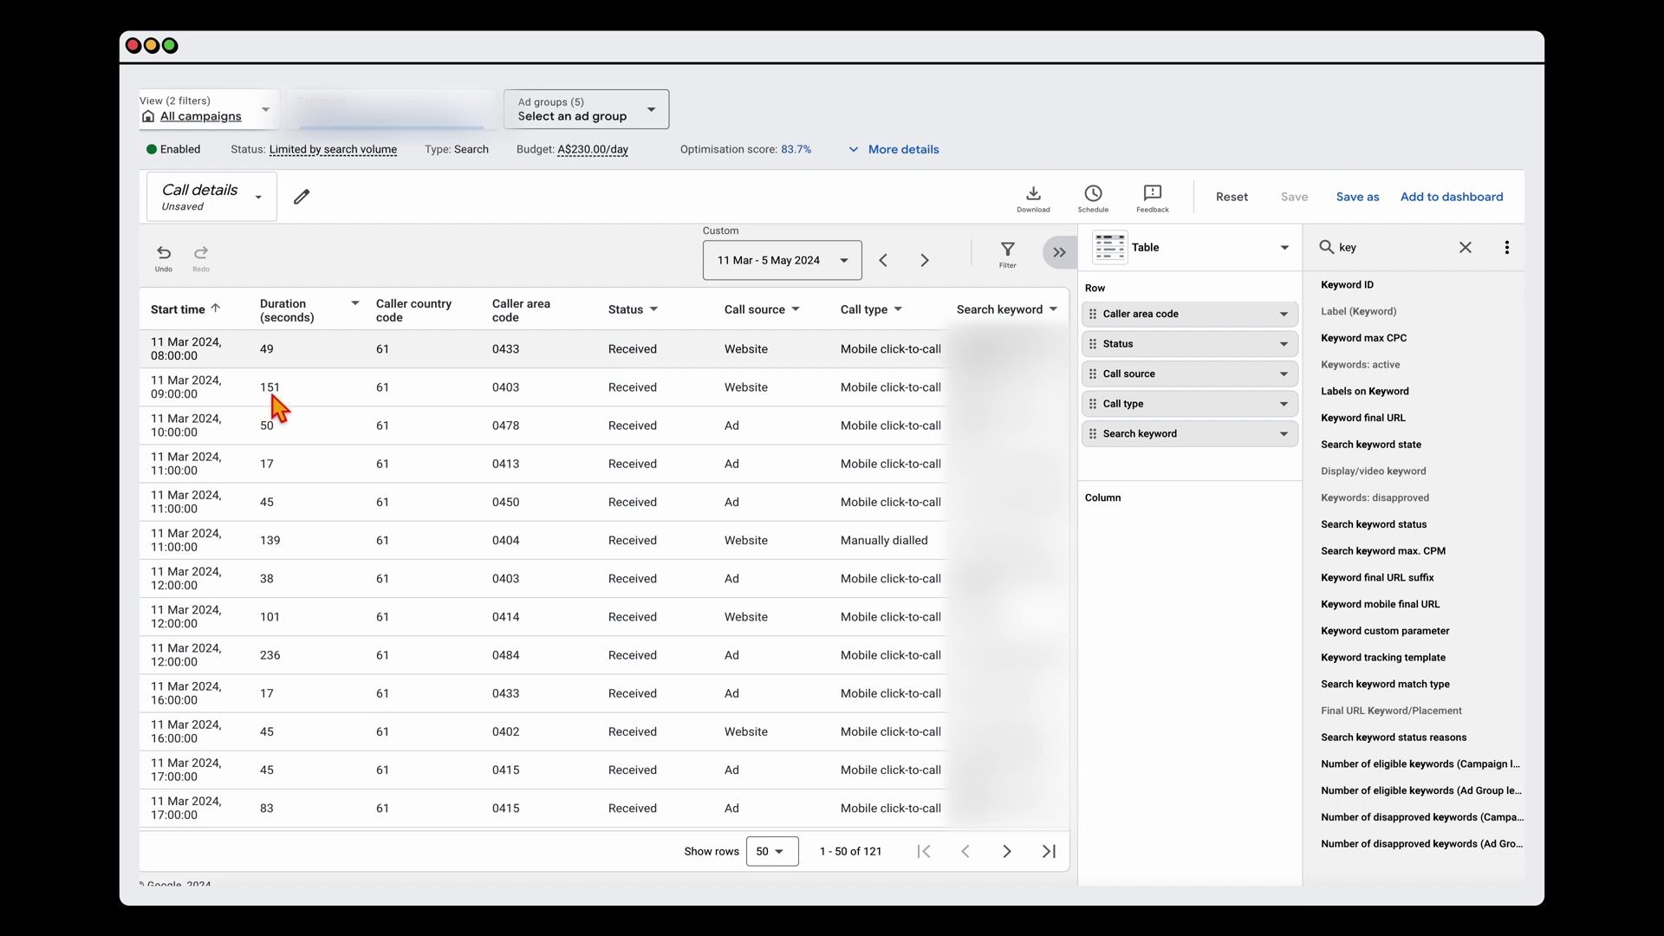
Sort calls by Duration (seconds) high to low, clear the column search, and leave without saving
{"action": "left_click", "coordinate": [305, 317]}
{"action": "left_click", "coordinate": [302, 438]}
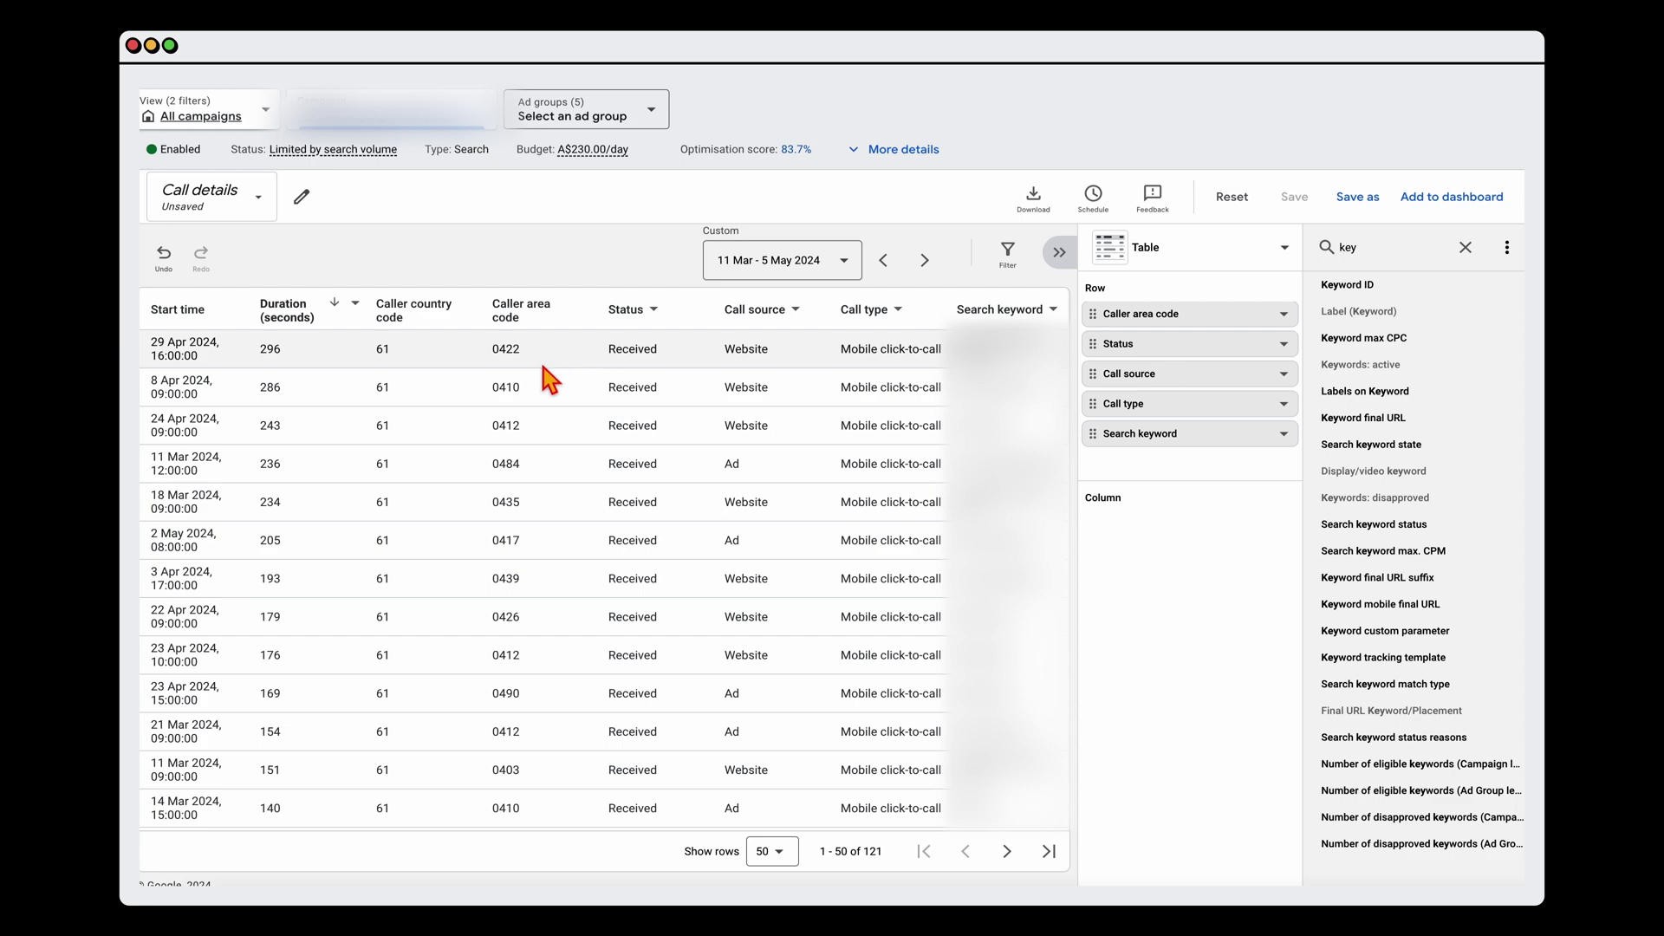
{"action": "left_click", "coordinate": [1465, 247]}
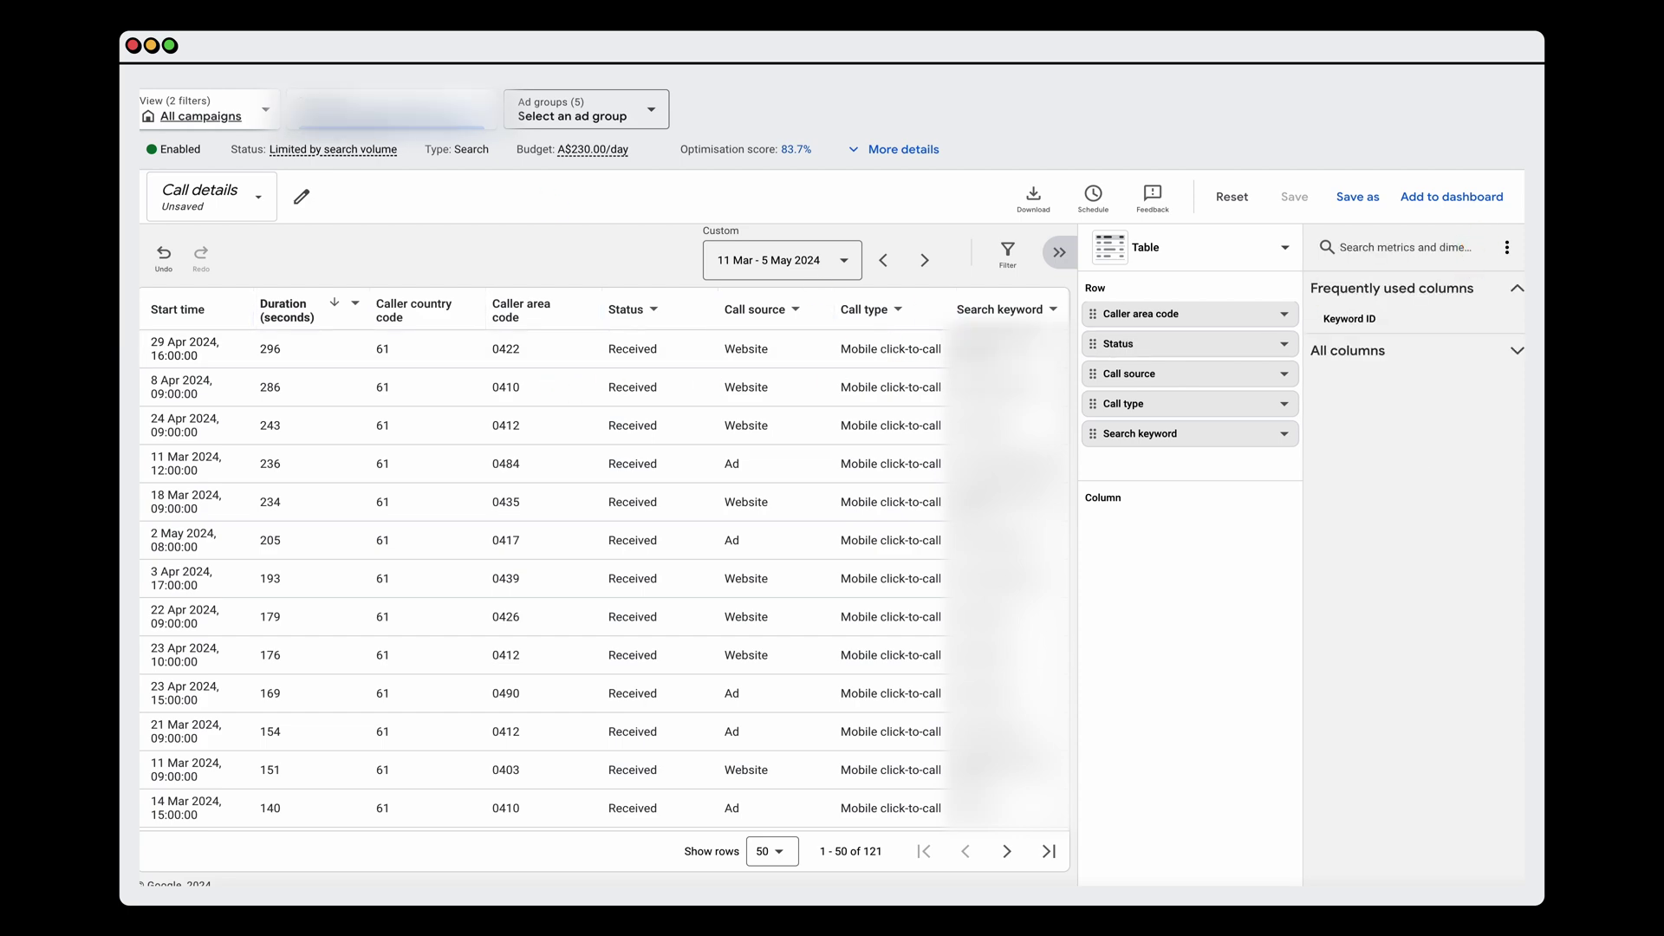
{"action": "left_click", "coordinate": [971, 698]}
{"action": "left_click", "coordinate": [1002, 506]}
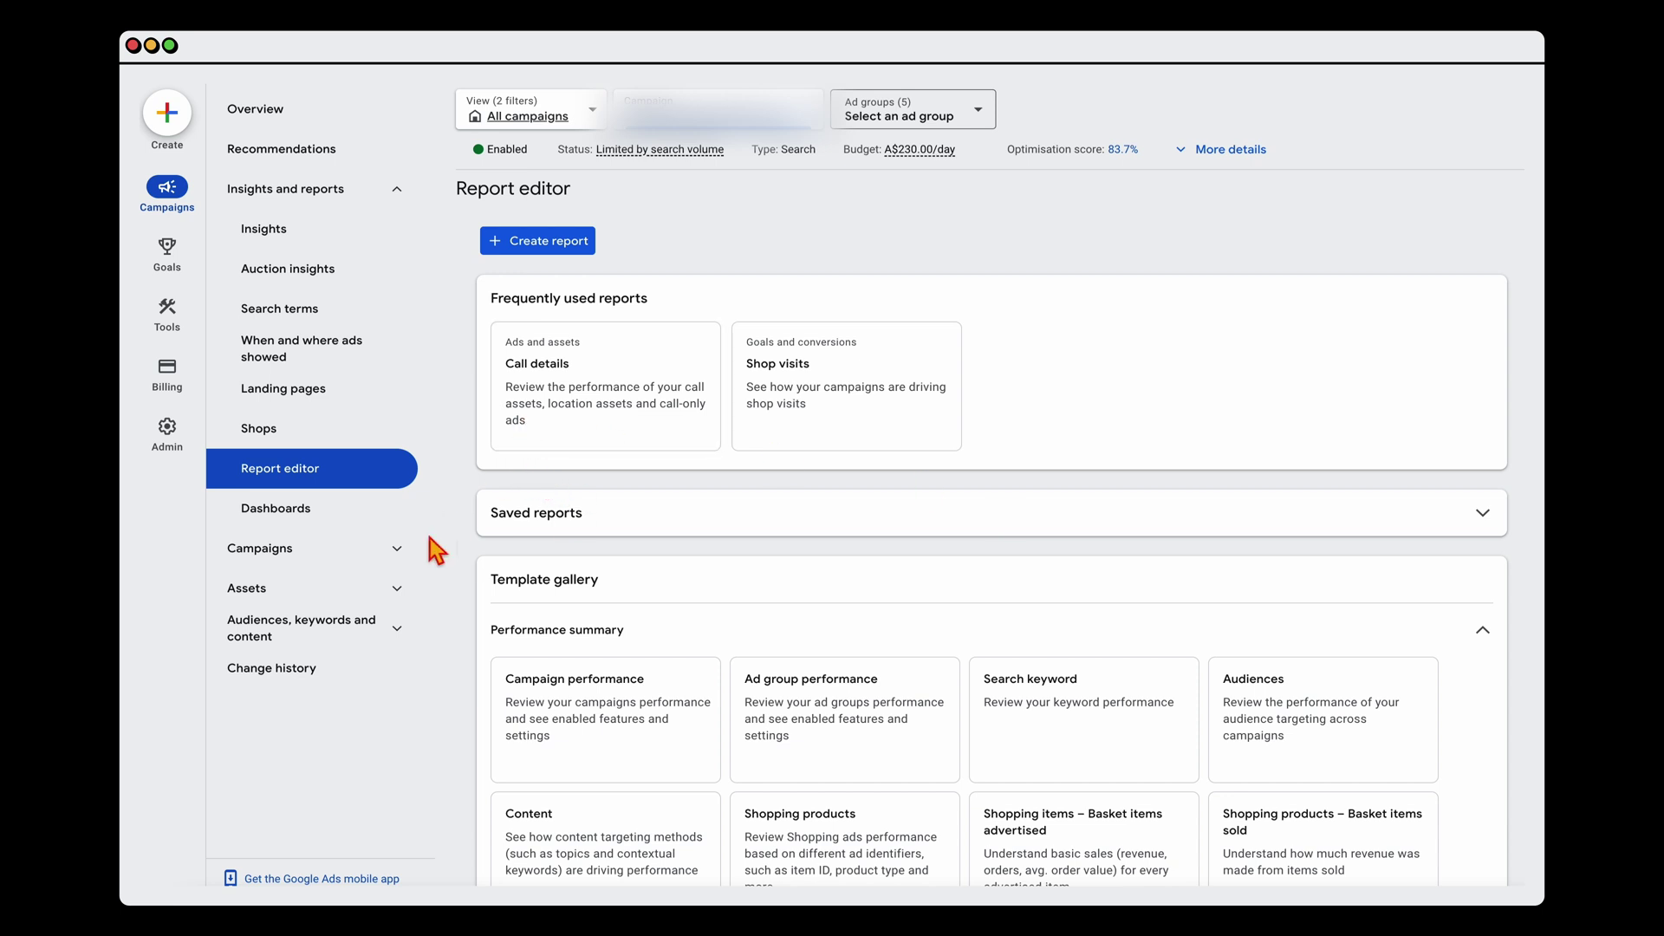
Set the campaign's location target option to Presence: people in or regularly in targeted locations
{"action": "left_click", "coordinate": [368, 550]}
{"action": "left_click", "coordinate": [299, 592]}
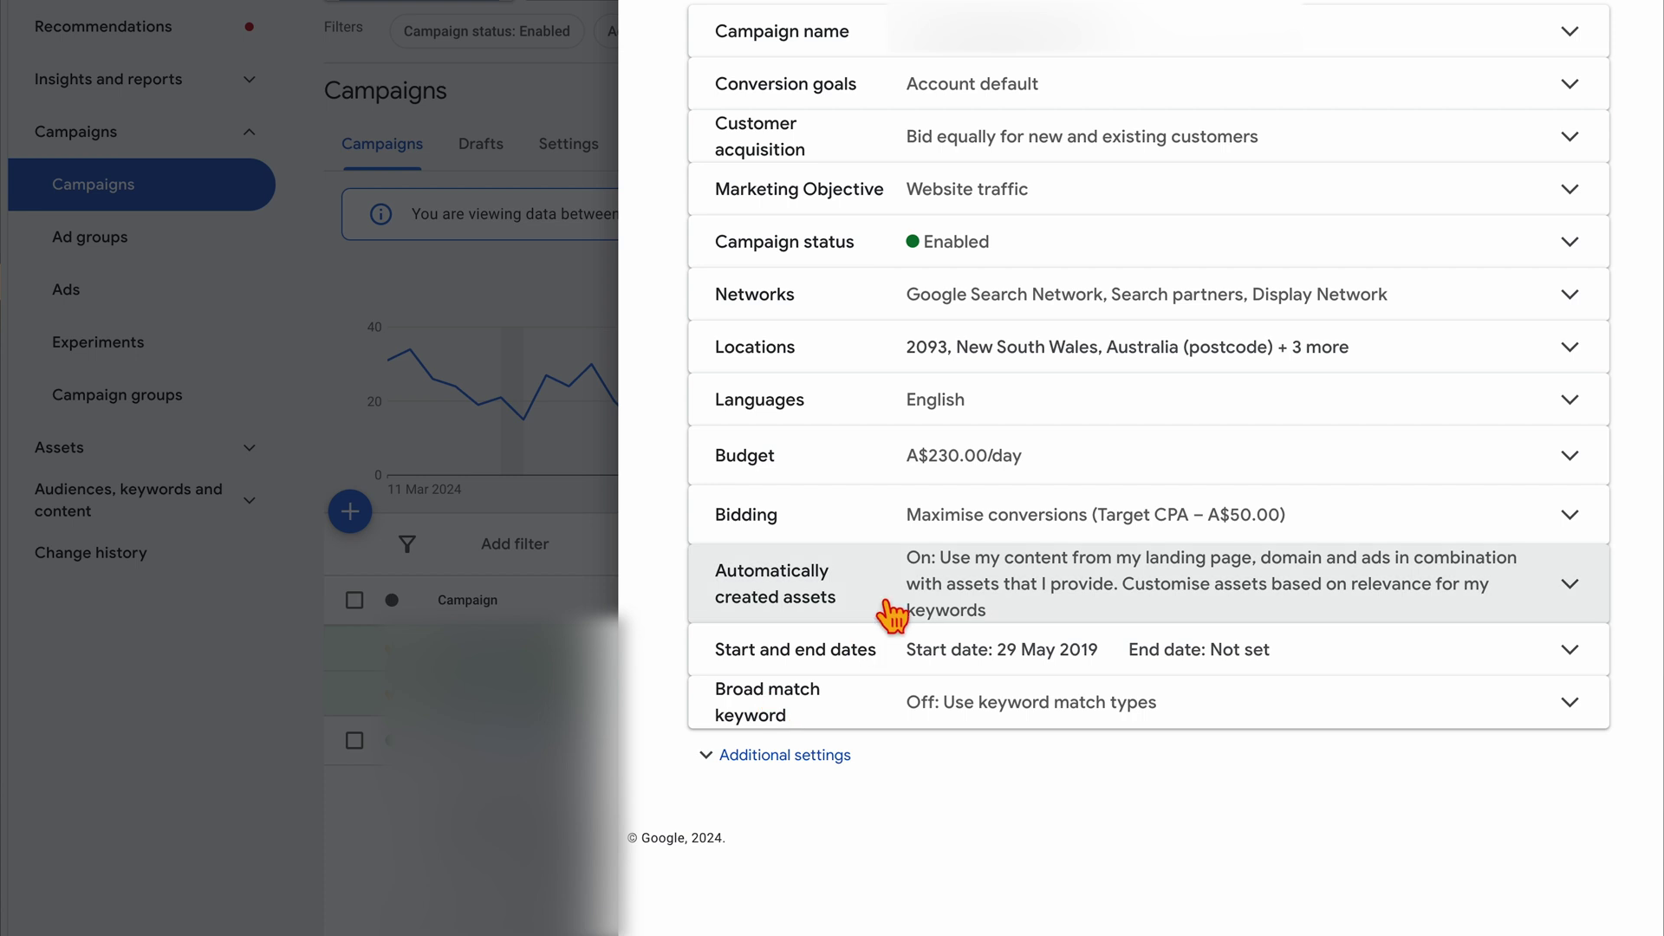
{"action": "left_click", "coordinate": [1121, 372]}
{"action": "left_click", "coordinate": [994, 795]}
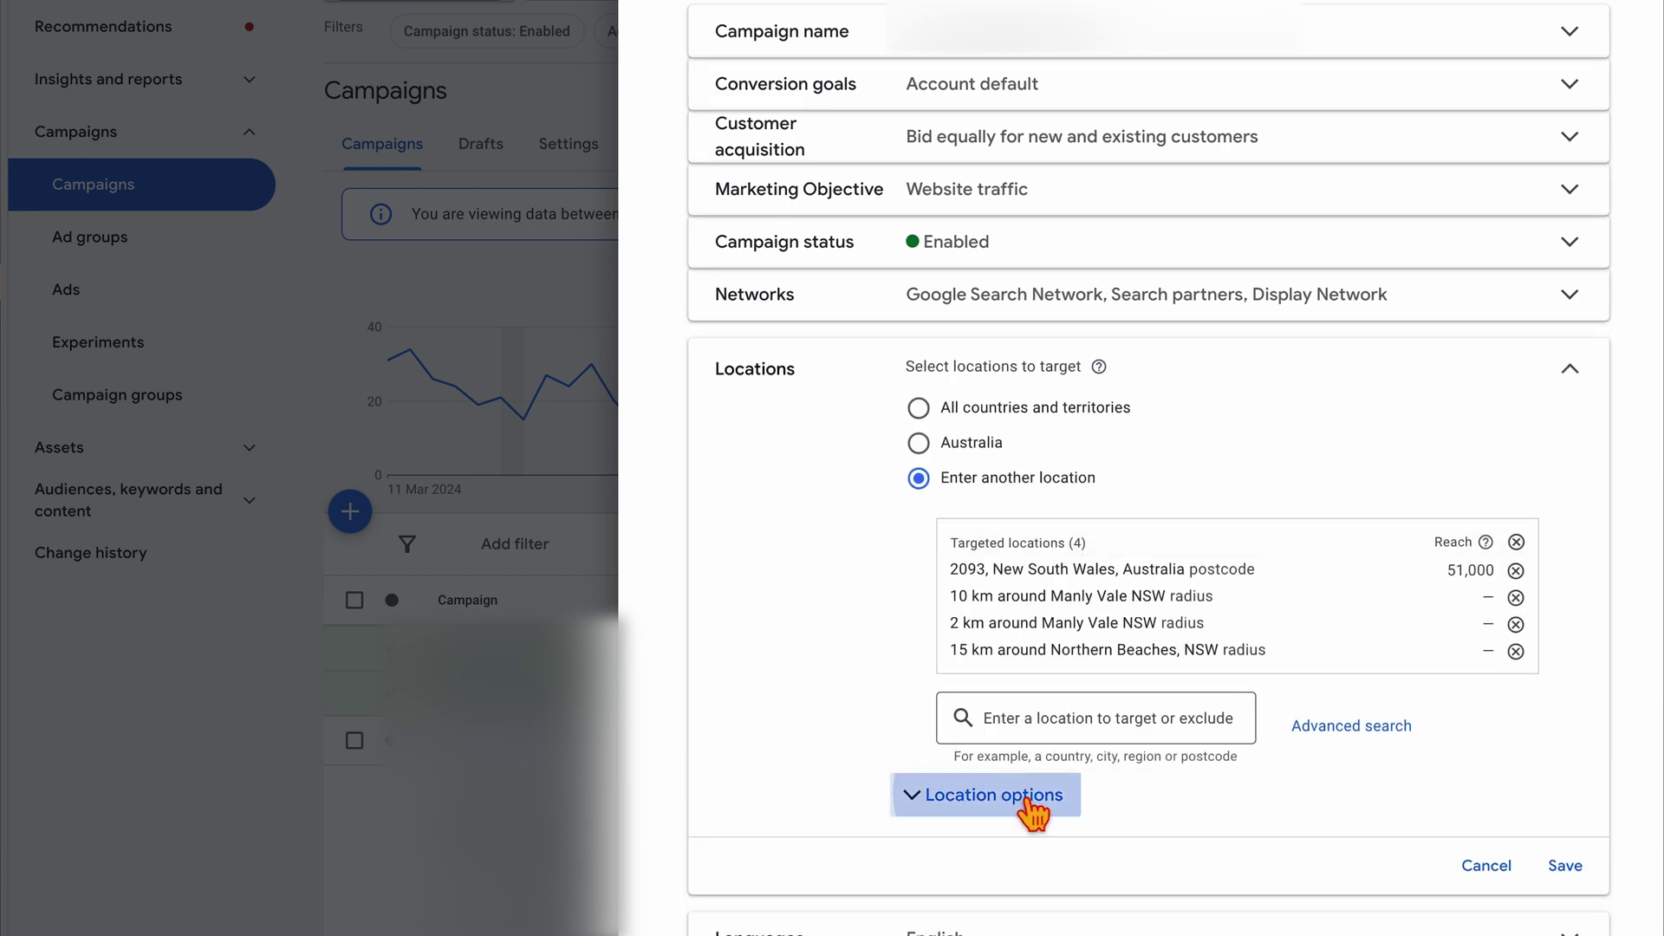
{"action": "scroll", "coordinate": [1049, 802], "scroll_direction": "down", "scroll_amount": 2}
{"action": "left_click", "coordinate": [919, 781]}
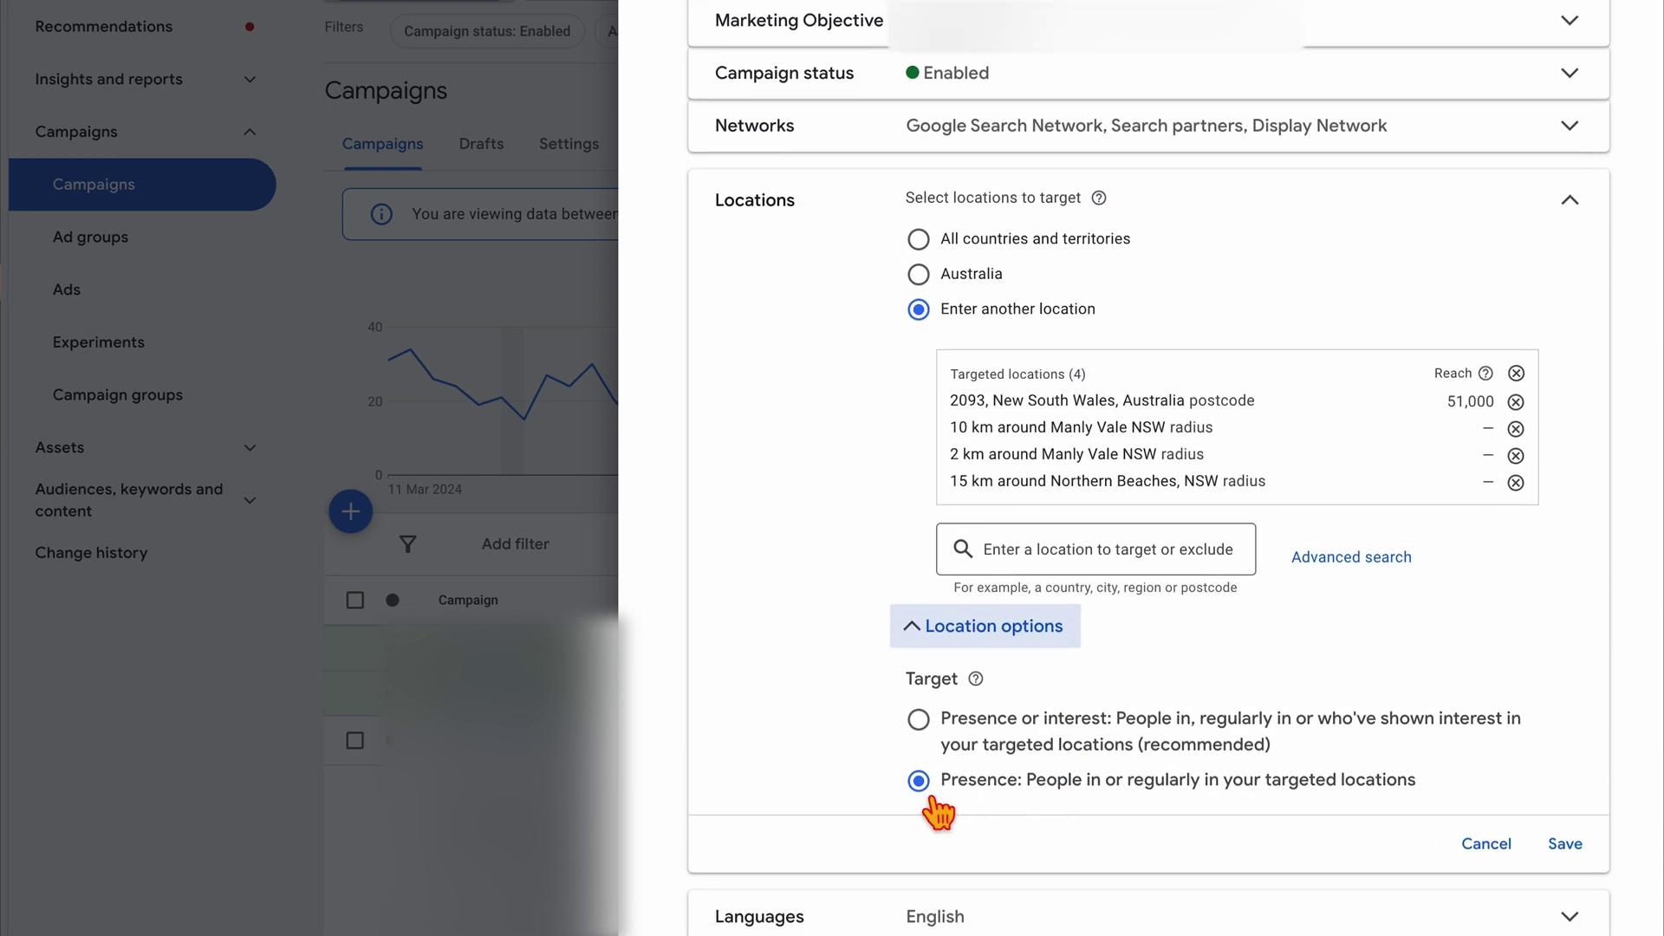